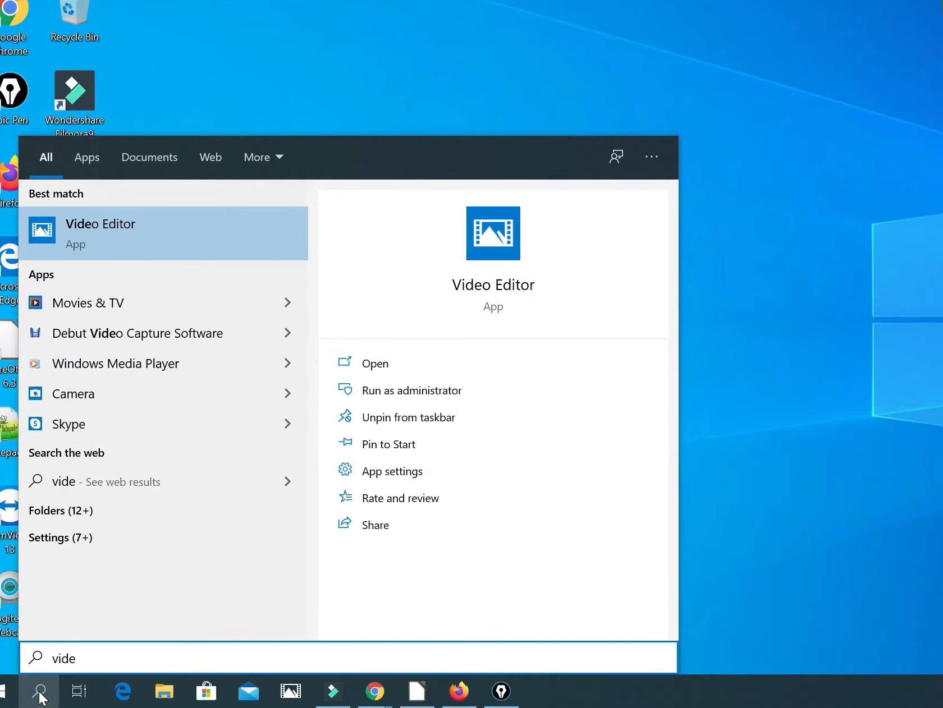
Launch Video Editor and create a new video project named Clock.
{"action": "left_click", "coordinate": [200, 239]}
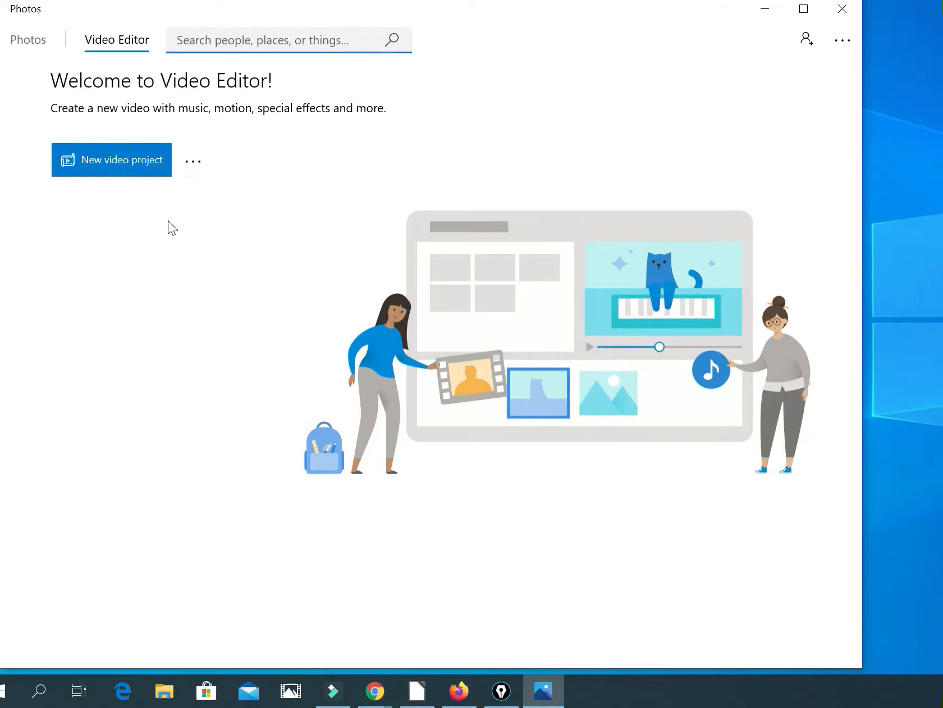
{"action": "left_click", "coordinate": [112, 163]}
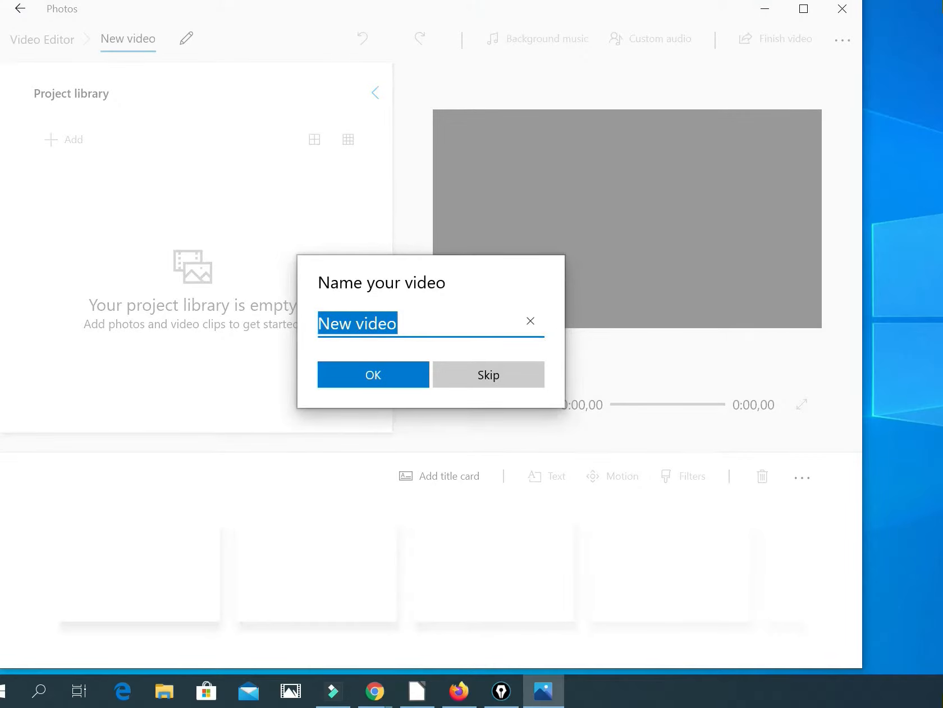
{"action": "left_click", "coordinate": [398, 323]}
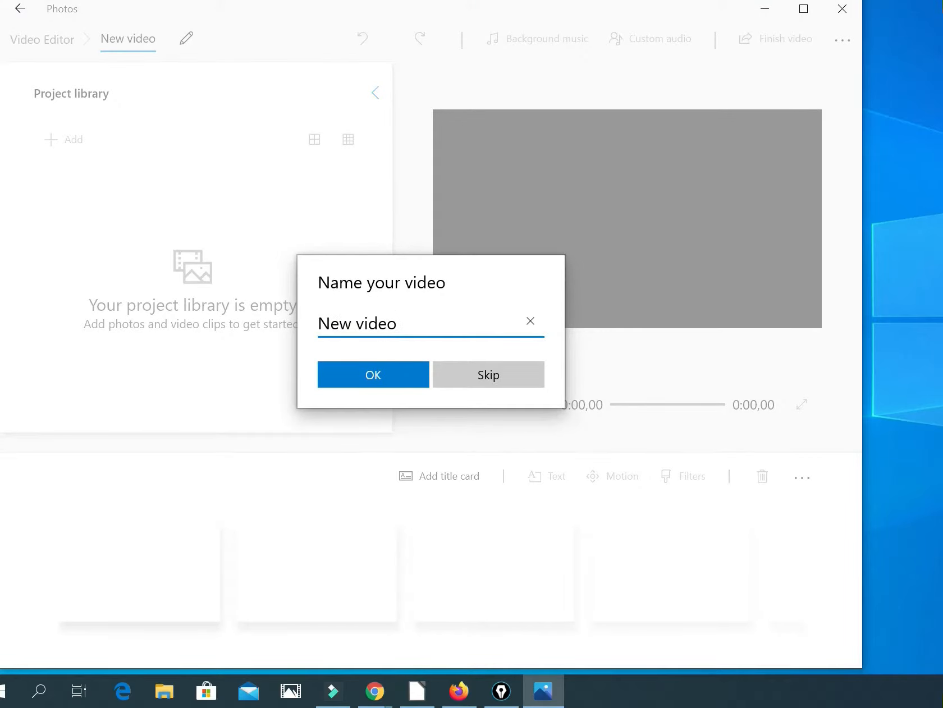
{"action": "key", "text": "BackSpace"}
{"action": "key", "text": "BackSpace"}
{"action": "key", "text": "BackSpace"}
{"action": "key", "text": "BackSpace"}
{"action": "key", "text": "BackSpace"}
{"action": "key", "text": "BackSpace"}
{"action": "key", "text": "BackSpace"}
{"action": "key", "text": "BackSpace"}
{"action": "key", "text": "BackSpace"}
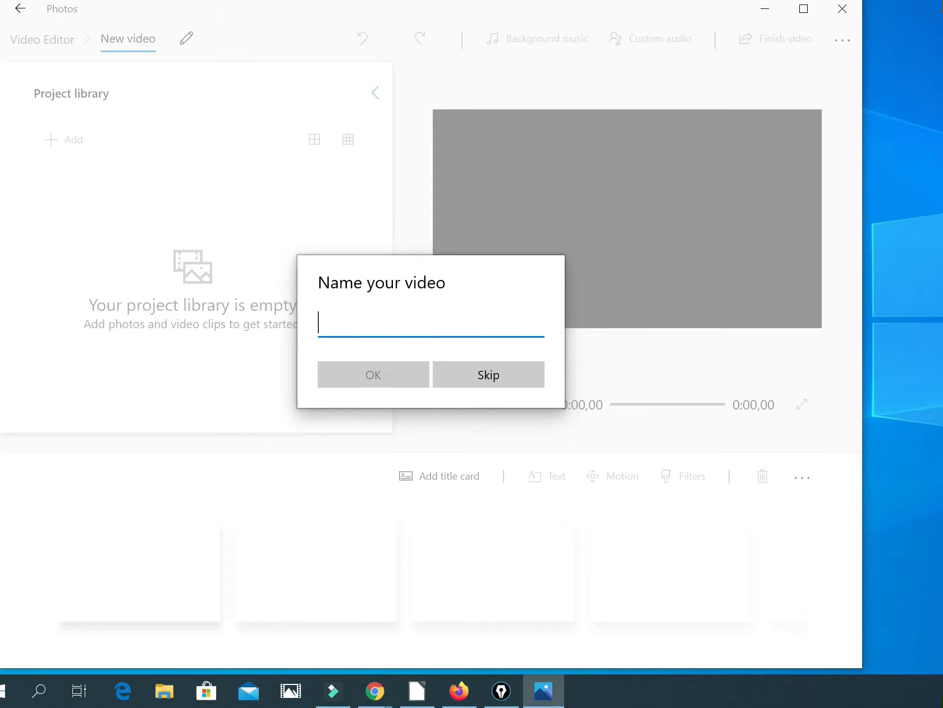
{"action": "type", "text": "Clock"}
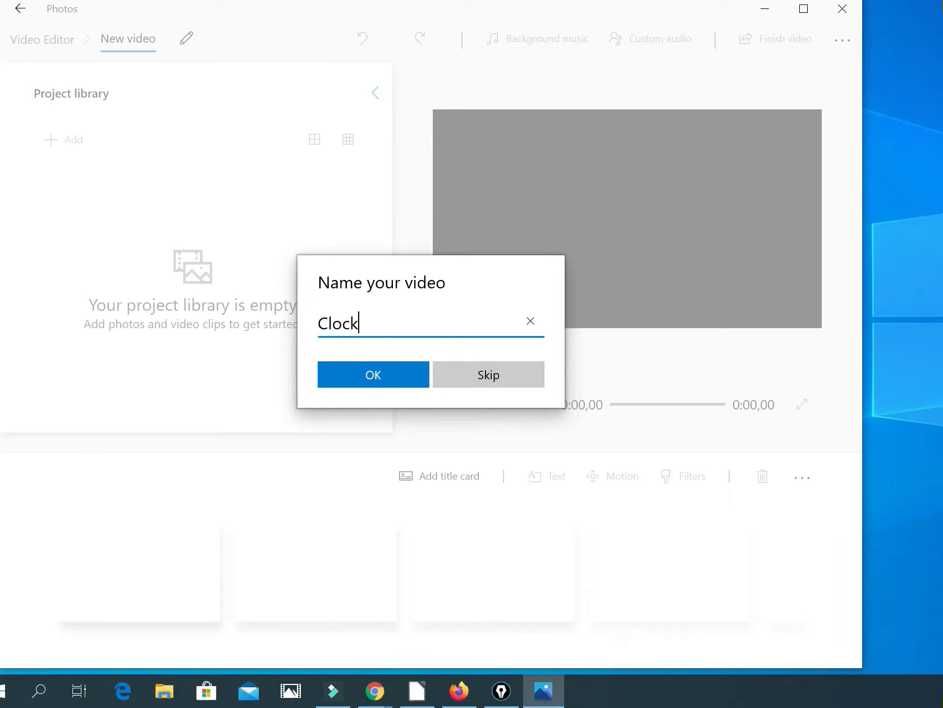
{"action": "left_click", "coordinate": [393, 379]}
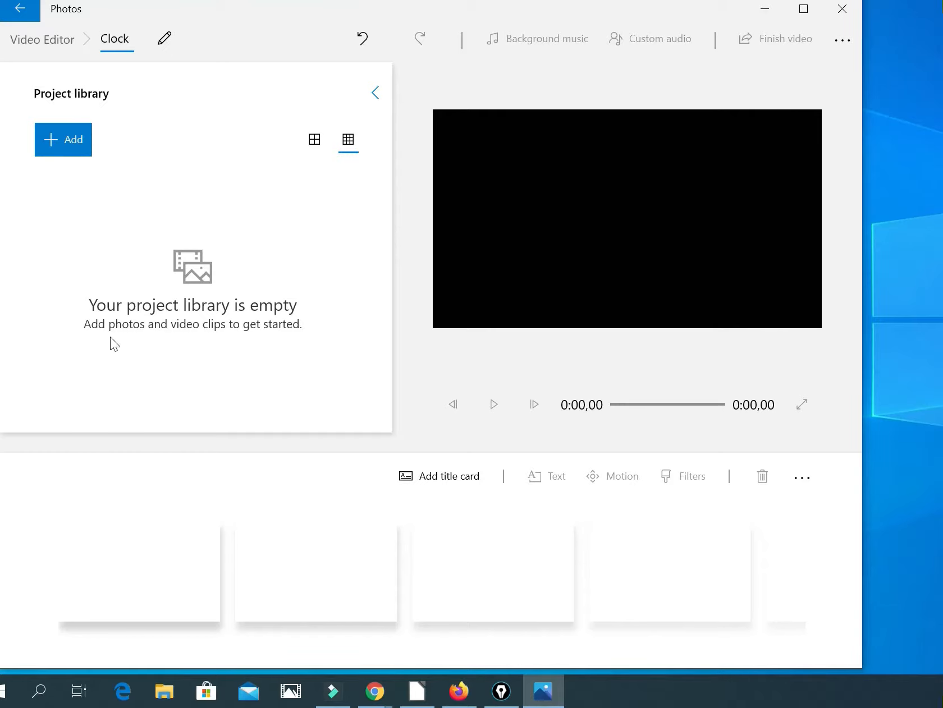
Import all the images and clips in the Videos folder on this PC into the project library.
{"action": "left_click", "coordinate": [58, 145]}
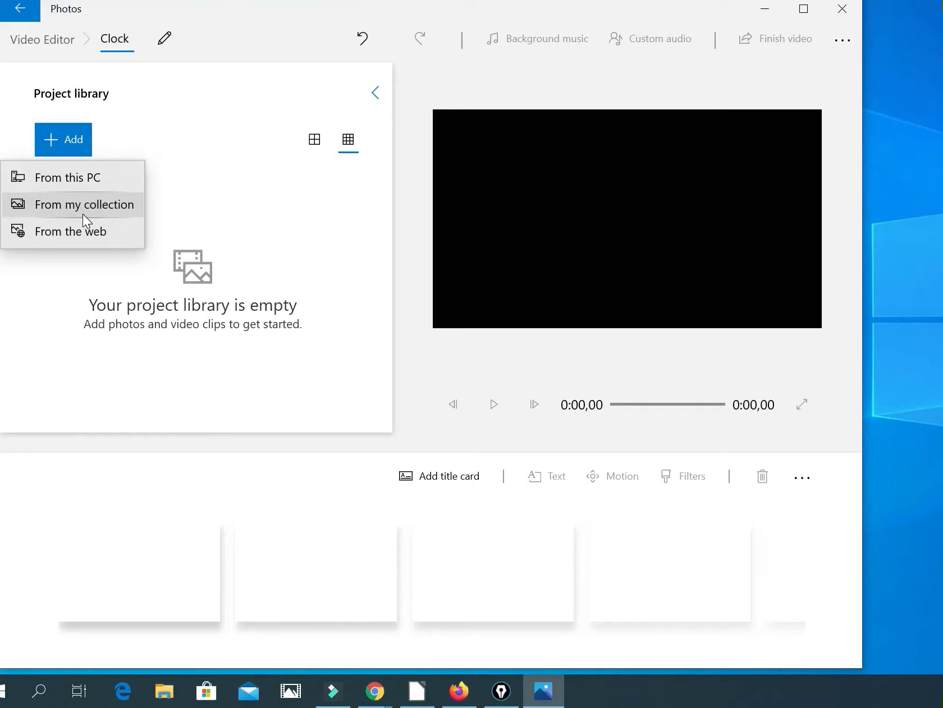
{"action": "left_click", "coordinate": [88, 179]}
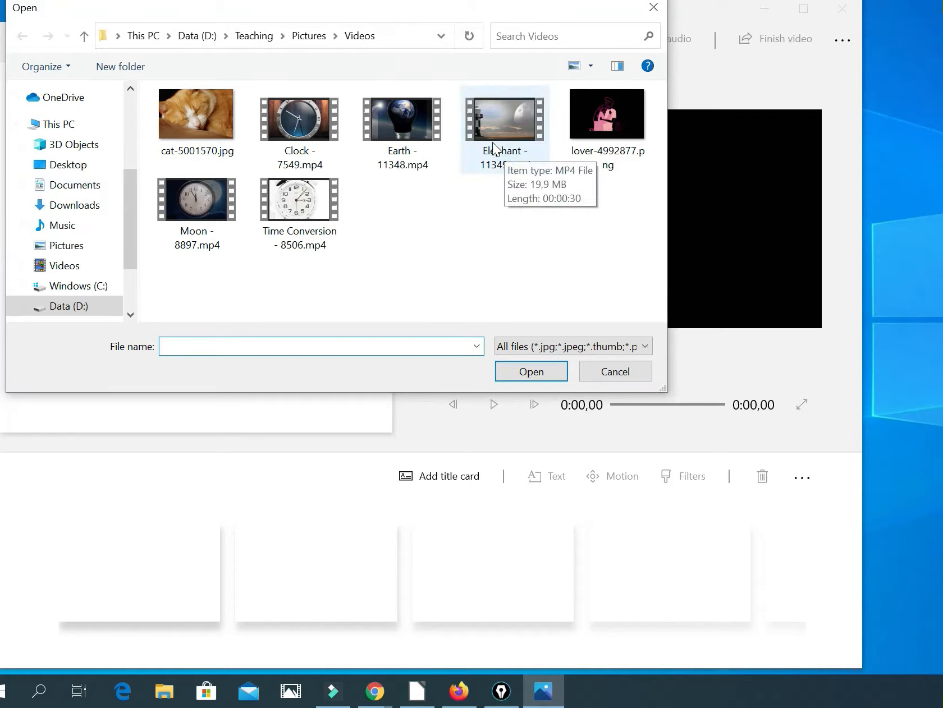
{"action": "left_click", "coordinate": [204, 134]}
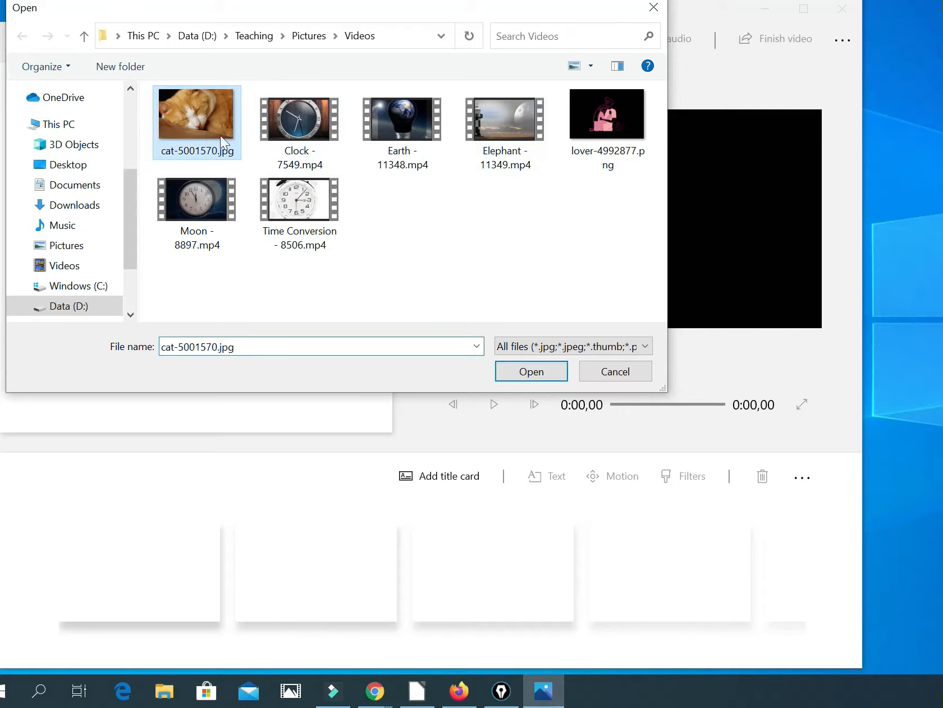
{"action": "left_click", "coordinate": [312, 143], "text": "ctrl"}
{"action": "left_click", "coordinate": [316, 210], "text": "ctrl"}
{"action": "key", "text": "ctrl+a"}
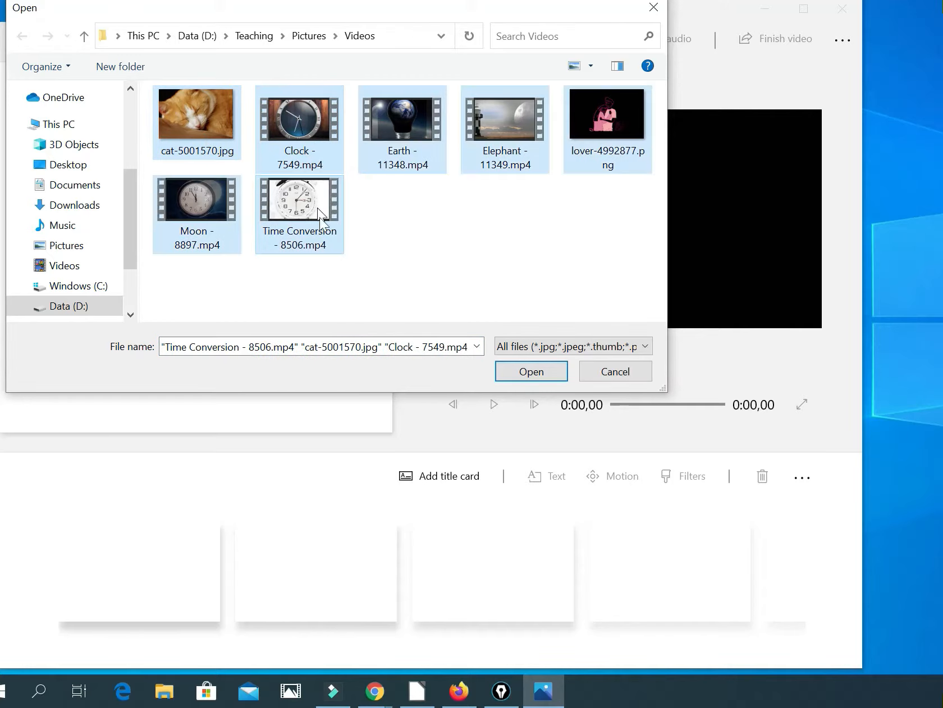
{"action": "left_click", "coordinate": [524, 377]}
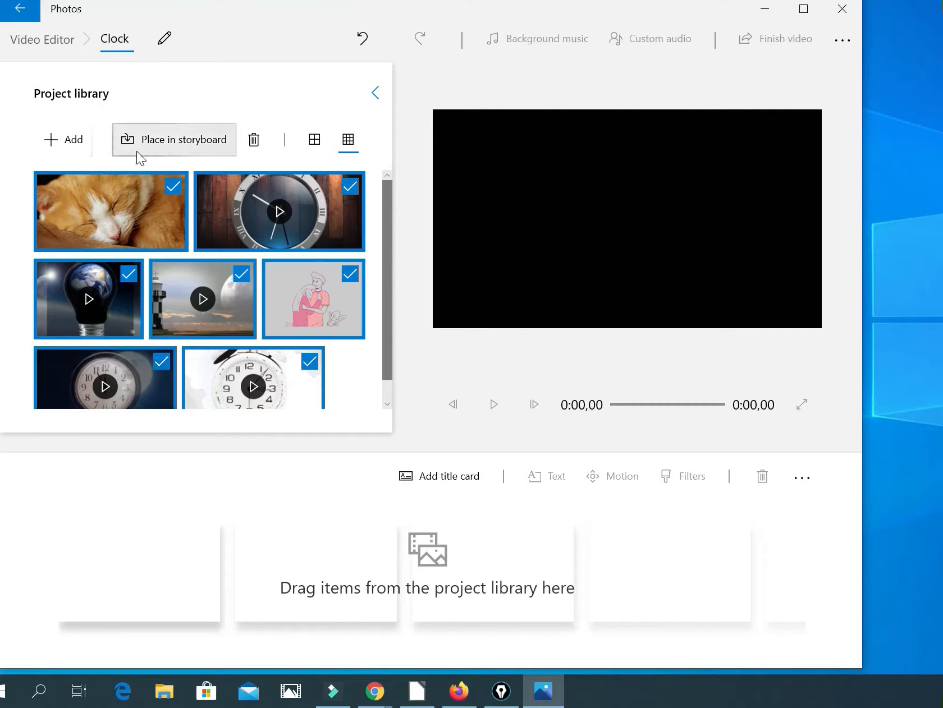
Add a title card to the storyboard, try yellow gold and light purple backgrounds, and keep the blue custom color.
{"action": "left_click", "coordinate": [450, 479]}
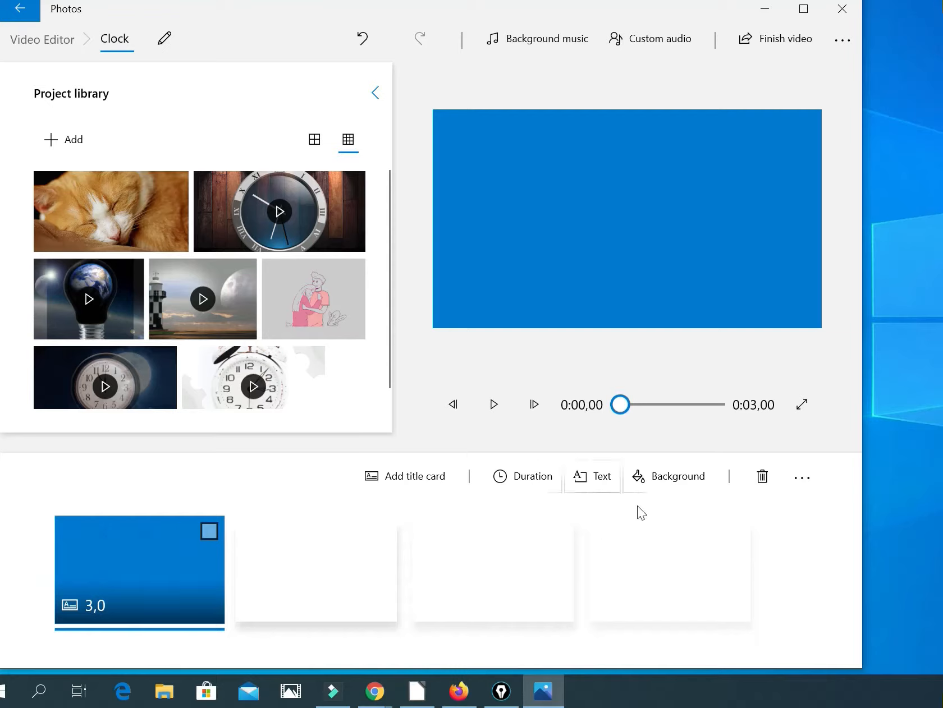
{"action": "left_click", "coordinate": [666, 481]}
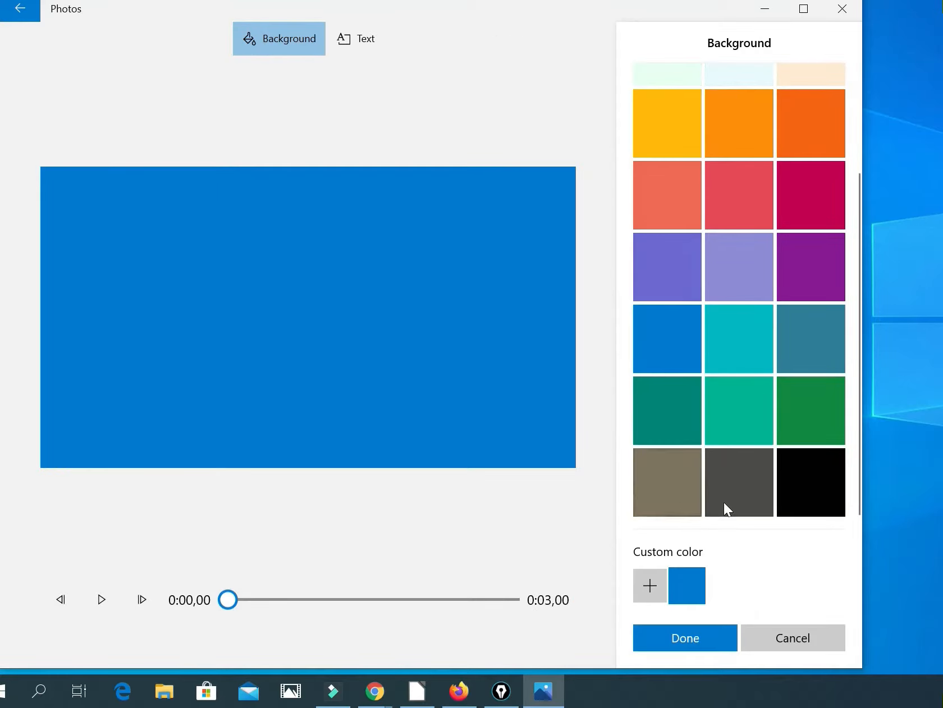
{"action": "left_click", "coordinate": [678, 144]}
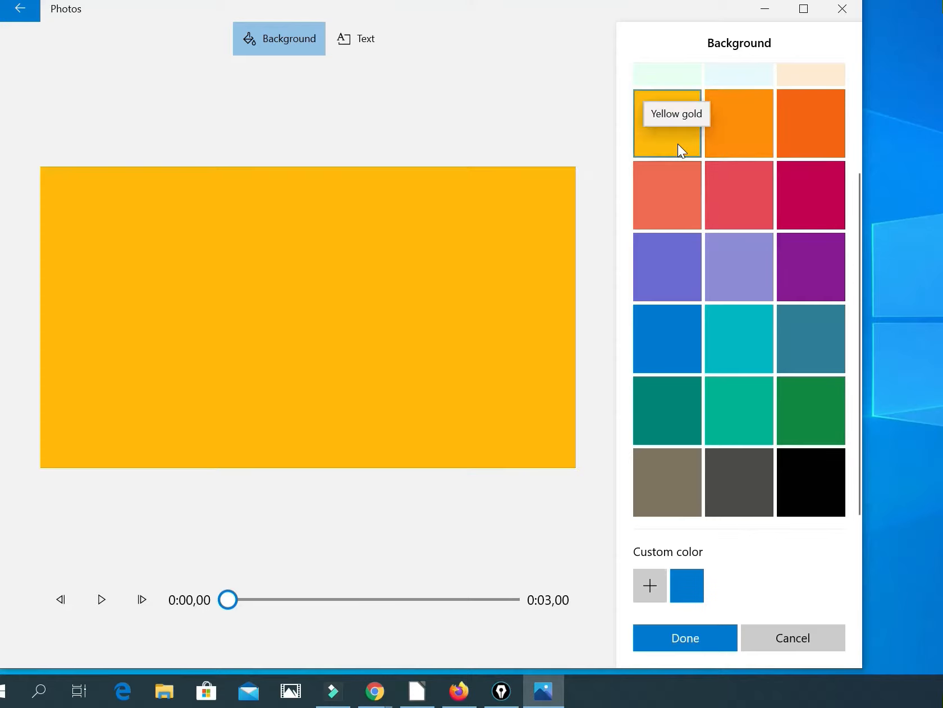
{"action": "left_click", "coordinate": [739, 279]}
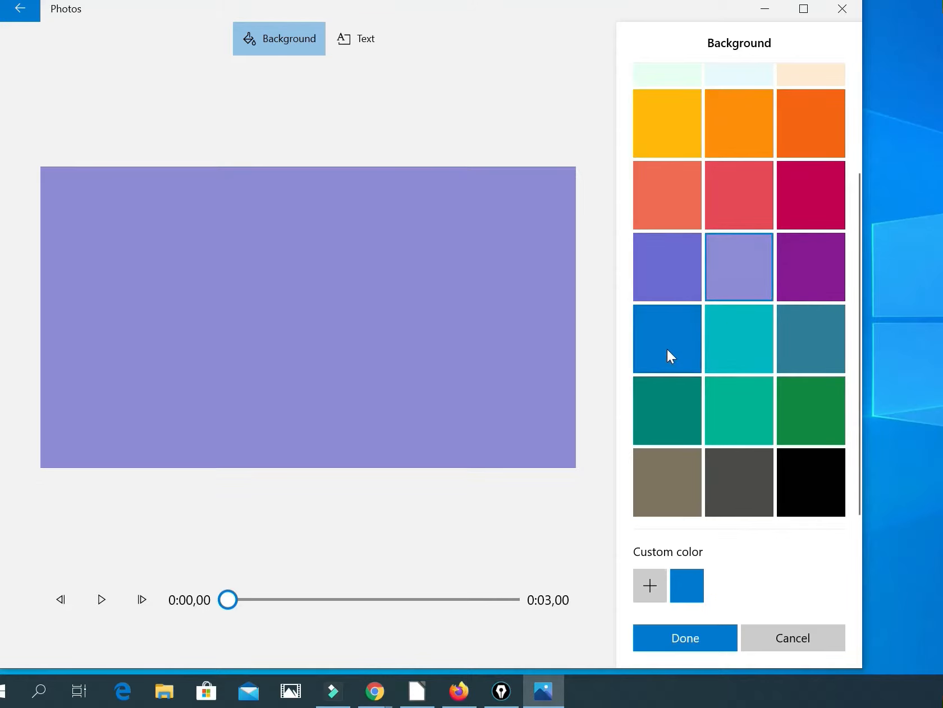
{"action": "left_click", "coordinate": [691, 582]}
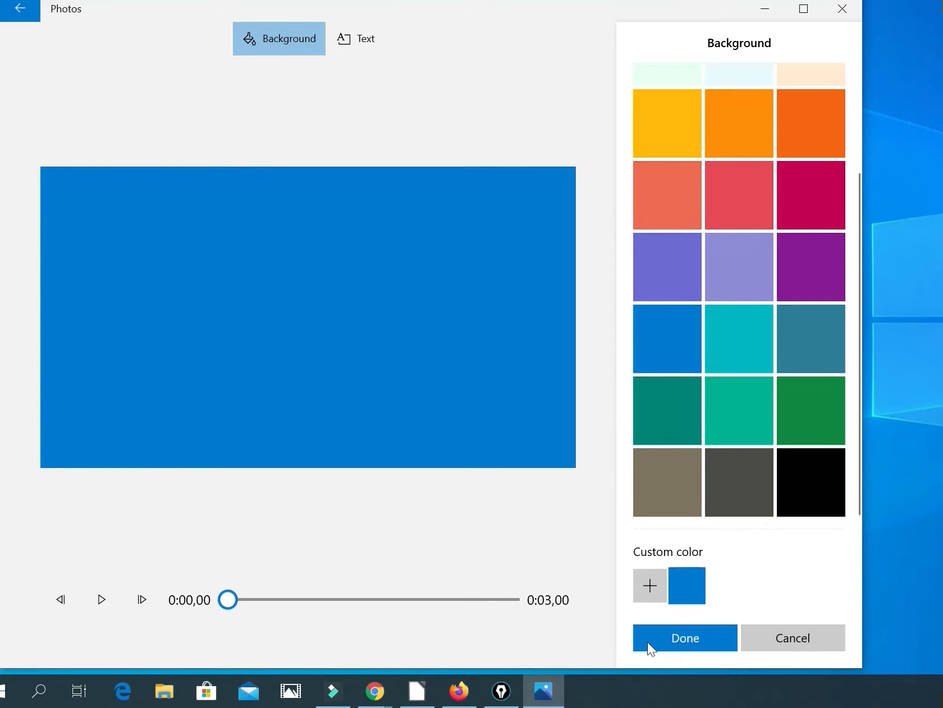
{"action": "left_click", "coordinate": [682, 644]}
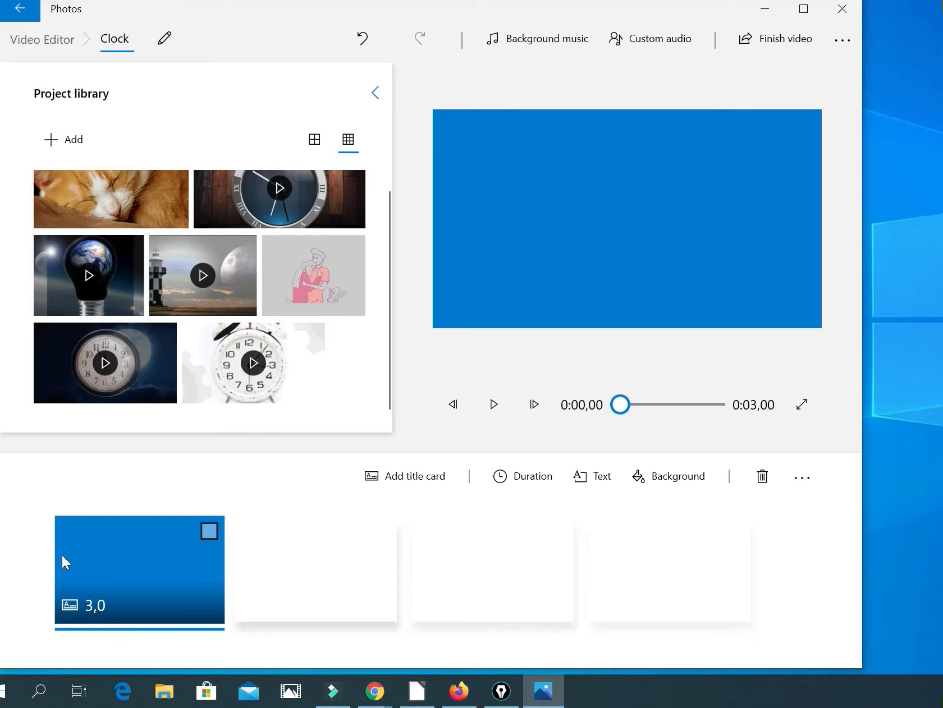
{"action": "left_click", "coordinate": [530, 480]}
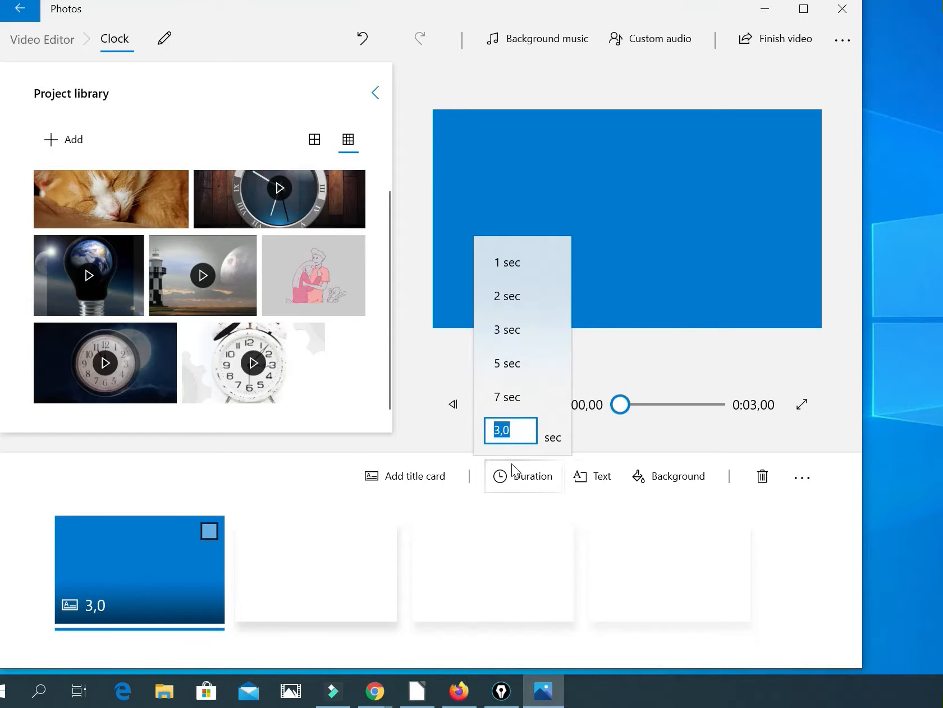
{"action": "left_click", "coordinate": [523, 481]}
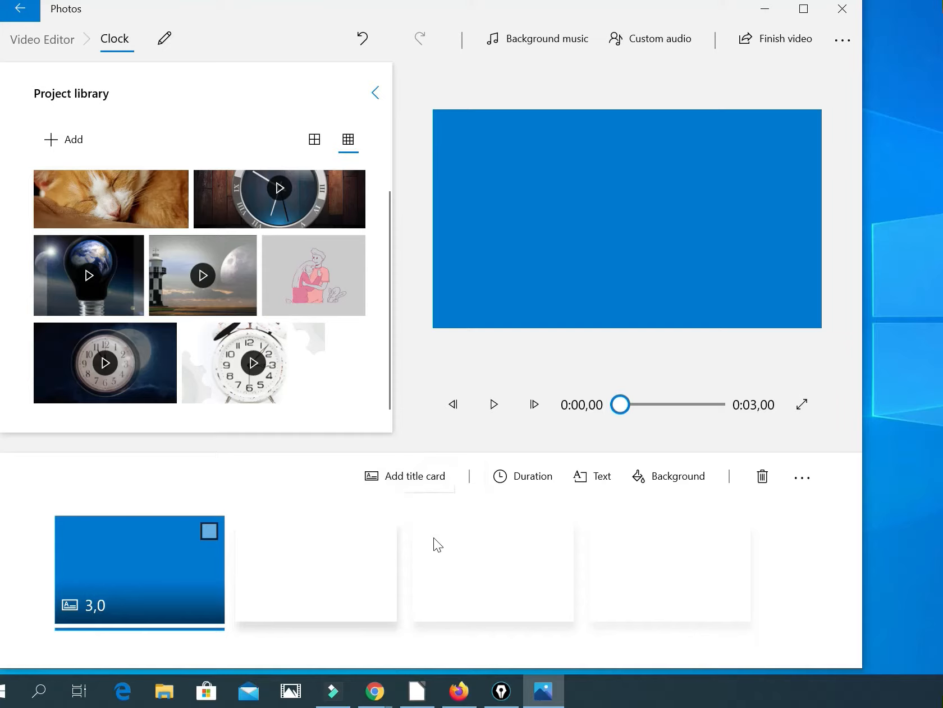
Replace the title card's placeholder text with "Clocks".
{"action": "left_click", "coordinate": [584, 482]}
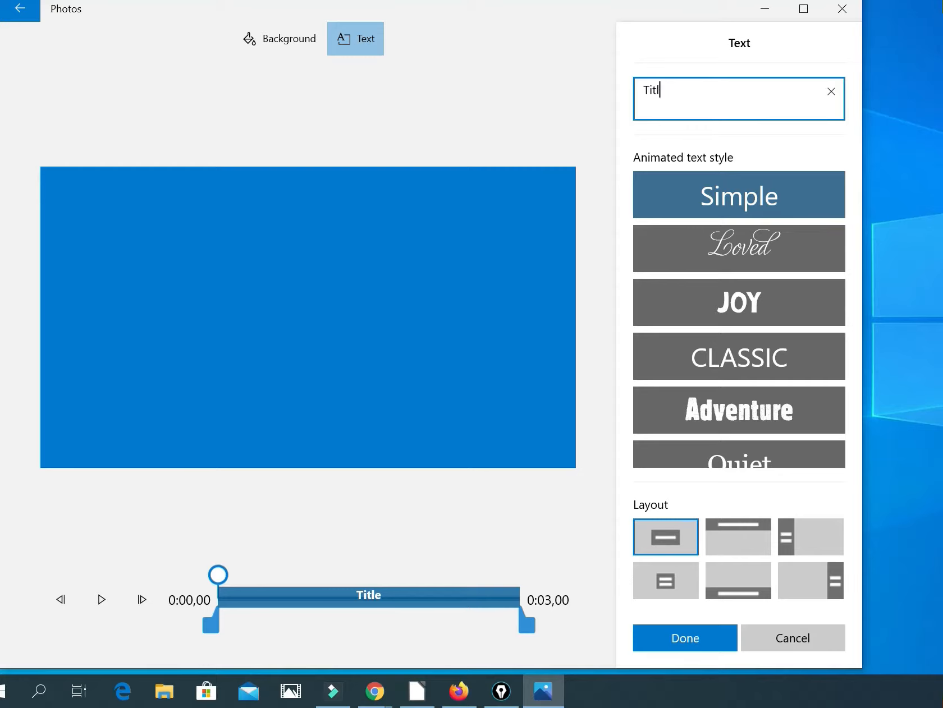
{"action": "key", "text": "BackSpace"}
{"action": "key", "text": "BackSpace"}
{"action": "key", "text": "BackSpace"}
{"action": "key", "text": "BackSpace"}
{"action": "key", "text": "BackSpace"}
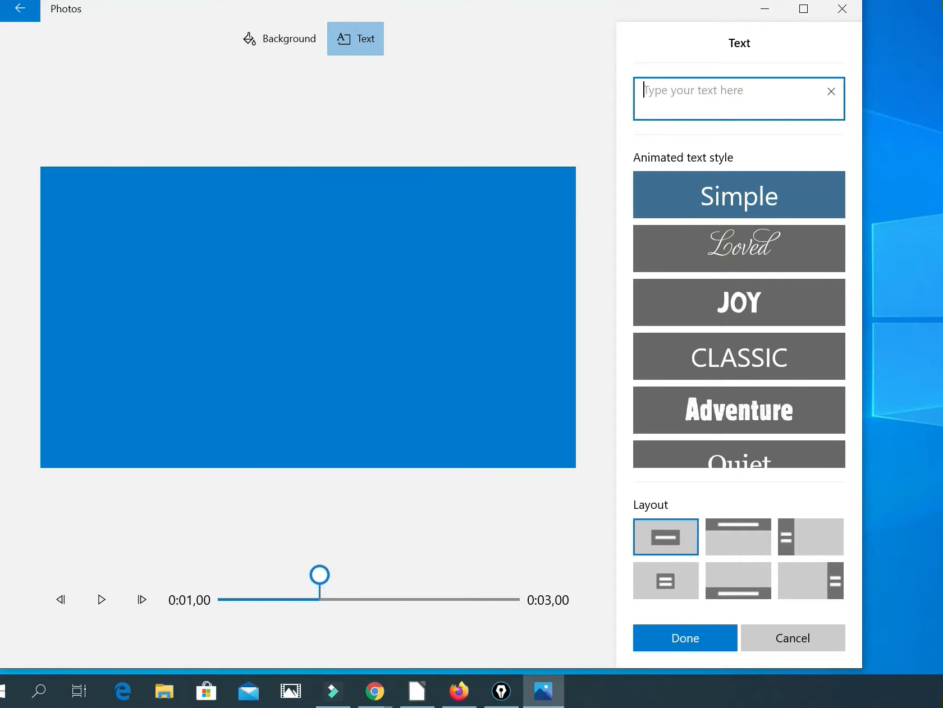
{"action": "type", "text": "Cloc"}
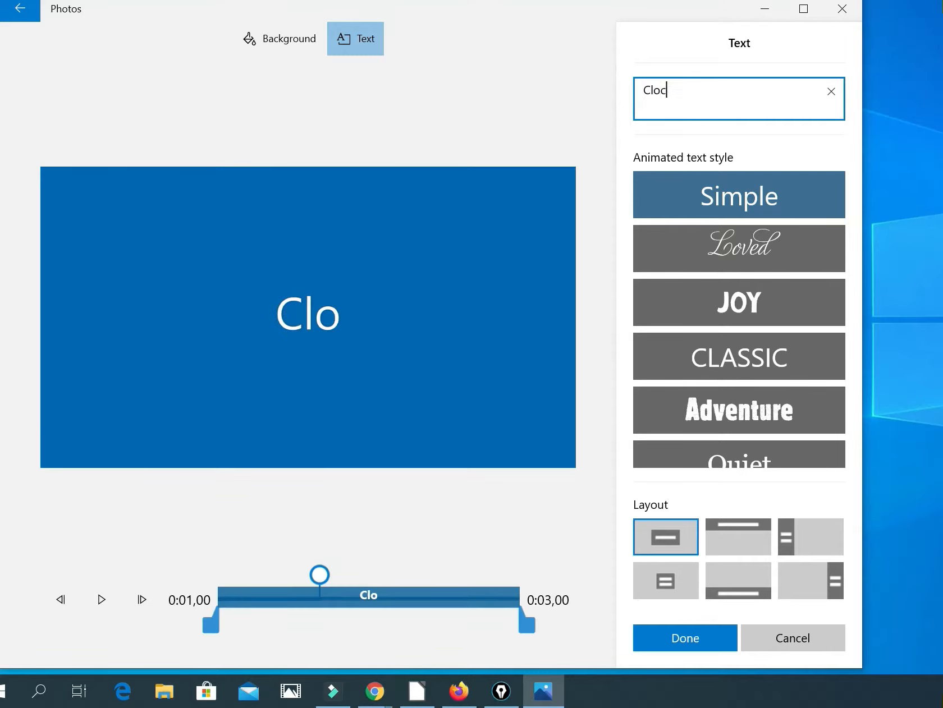
{"action": "type", "text": "ks"}
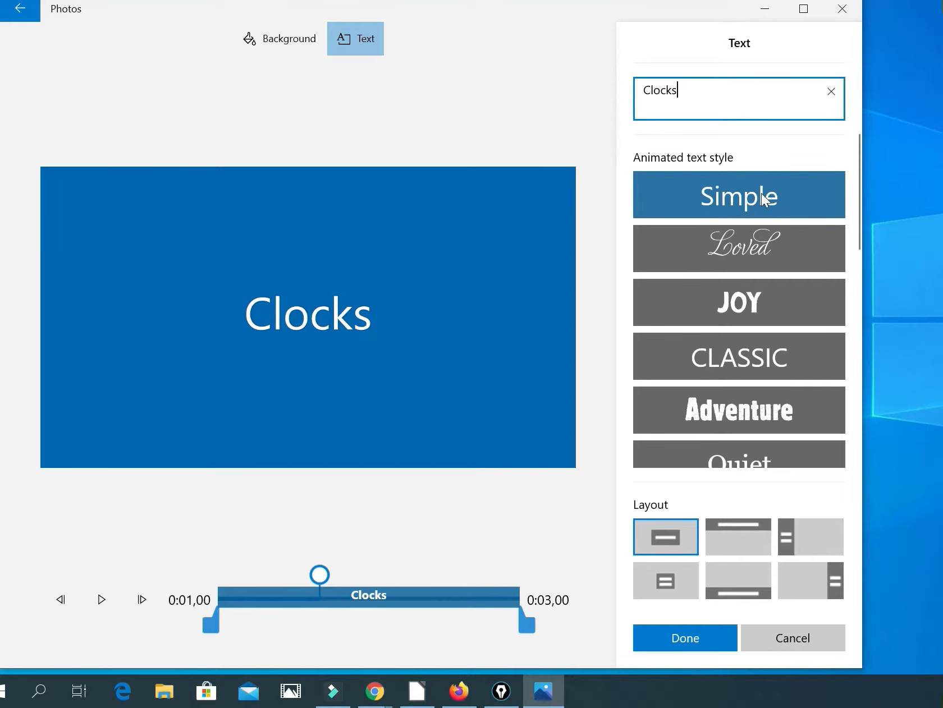
Try several animated text styles on the Clocks title, including Loved, Joy, Classic, Adventure, Quiet, Cinema and Bold.
{"action": "left_click", "coordinate": [755, 252]}
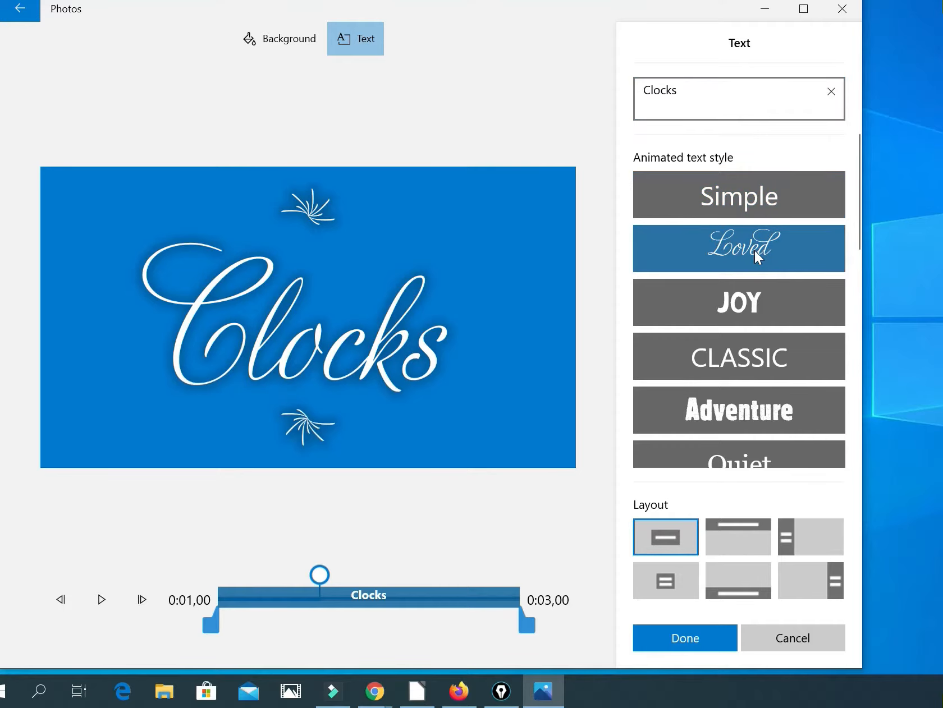
{"action": "left_click", "coordinate": [758, 306]}
{"action": "left_click", "coordinate": [745, 357]}
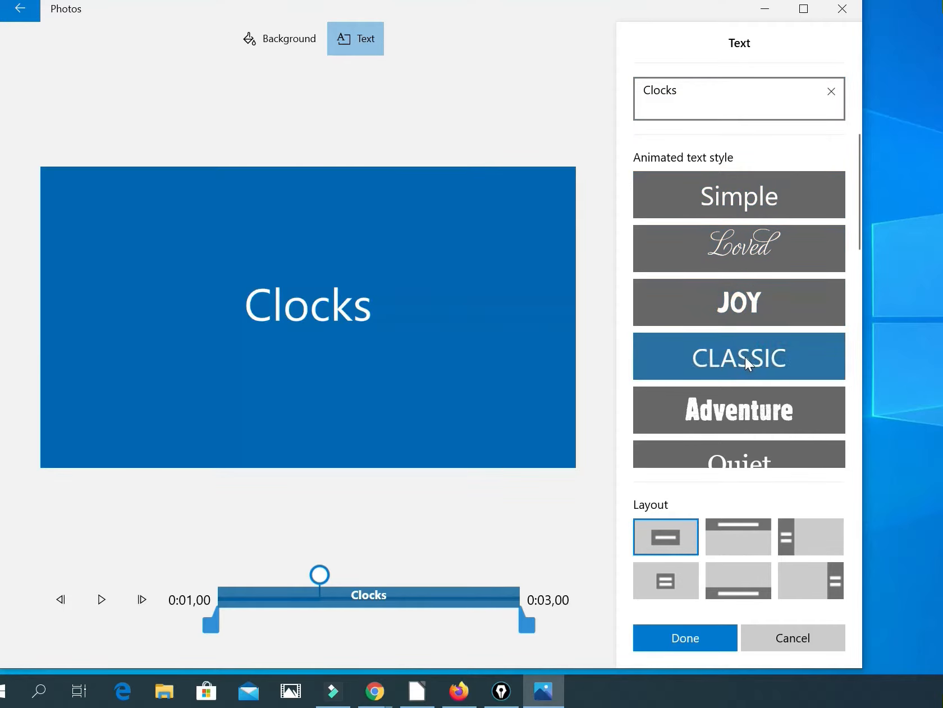
{"action": "left_click_drag", "start_coordinate": [859, 240], "coordinate": [851, 311]}
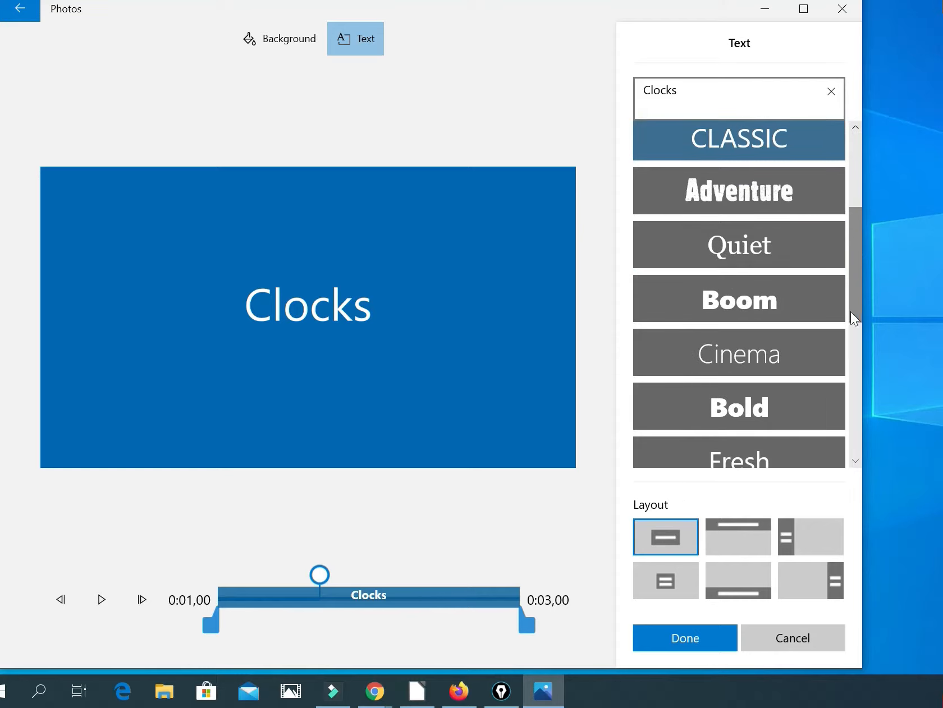
{"action": "left_click", "coordinate": [761, 194]}
{"action": "left_click", "coordinate": [746, 249]}
{"action": "left_click", "coordinate": [751, 292]}
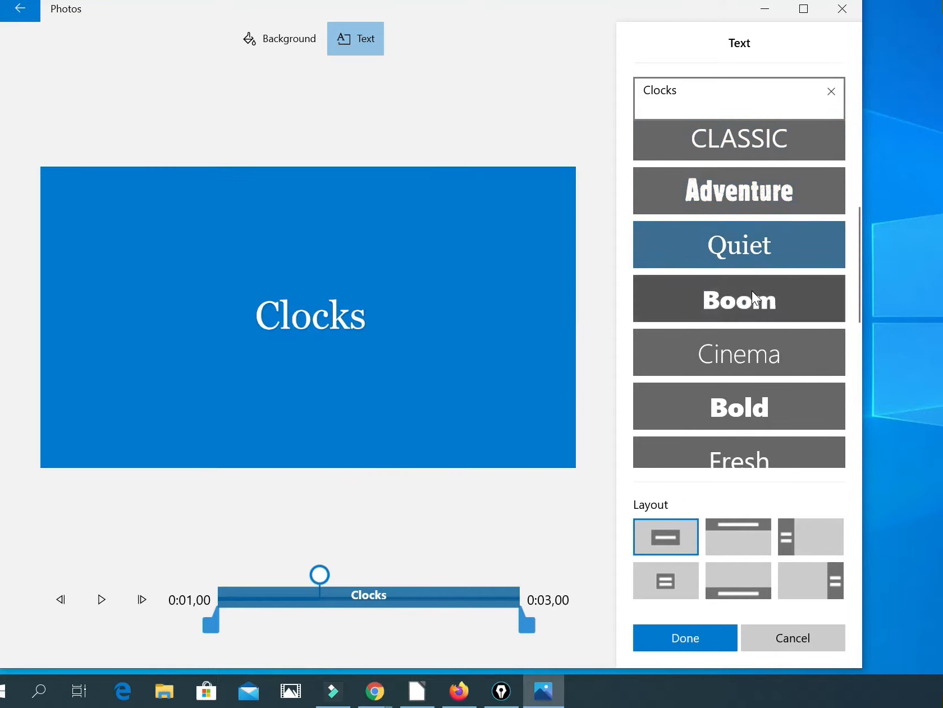
{"action": "left_click", "coordinate": [736, 360]}
{"action": "left_click", "coordinate": [738, 408]}
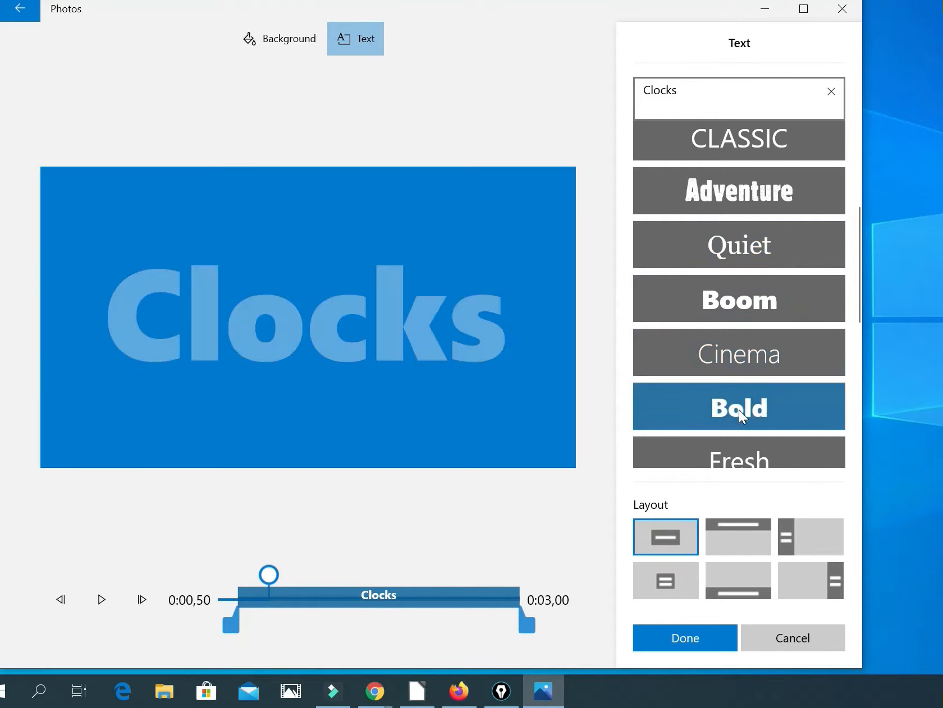
Apply the Boom animated text style to the Clocks title.
{"action": "left_click", "coordinate": [763, 253]}
{"action": "left_click", "coordinate": [743, 310]}
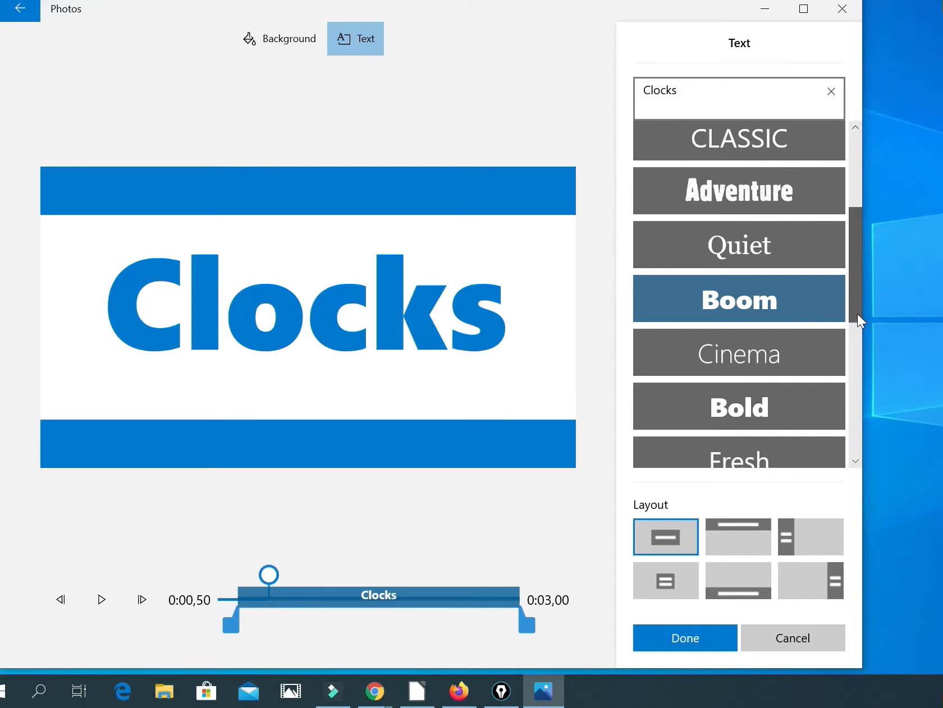
{"action": "left_click_drag", "start_coordinate": [857, 310], "coordinate": [870, 203]}
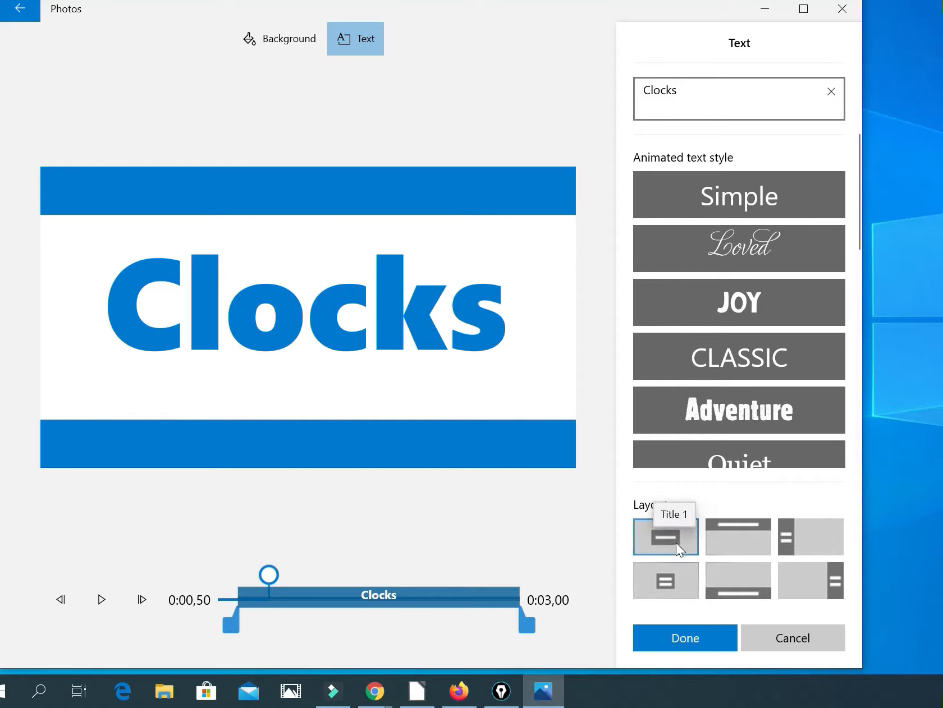
Try the Top, Title 2, Bottom and right-side layouts for the title, settle on Left and save the text changes.
{"action": "left_click", "coordinate": [726, 537]}
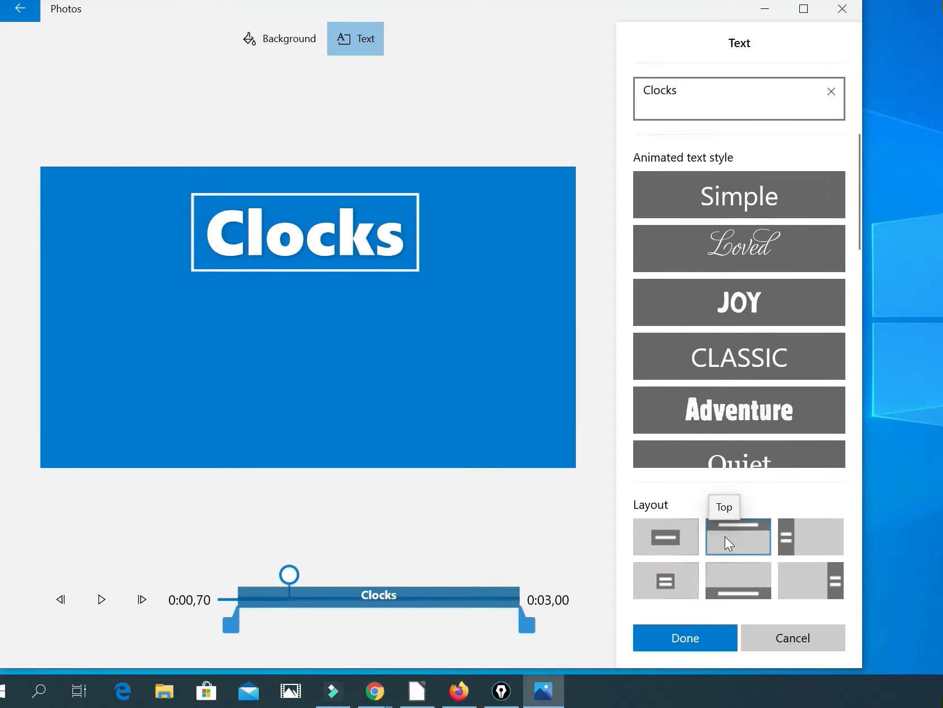
{"action": "left_click", "coordinate": [804, 539]}
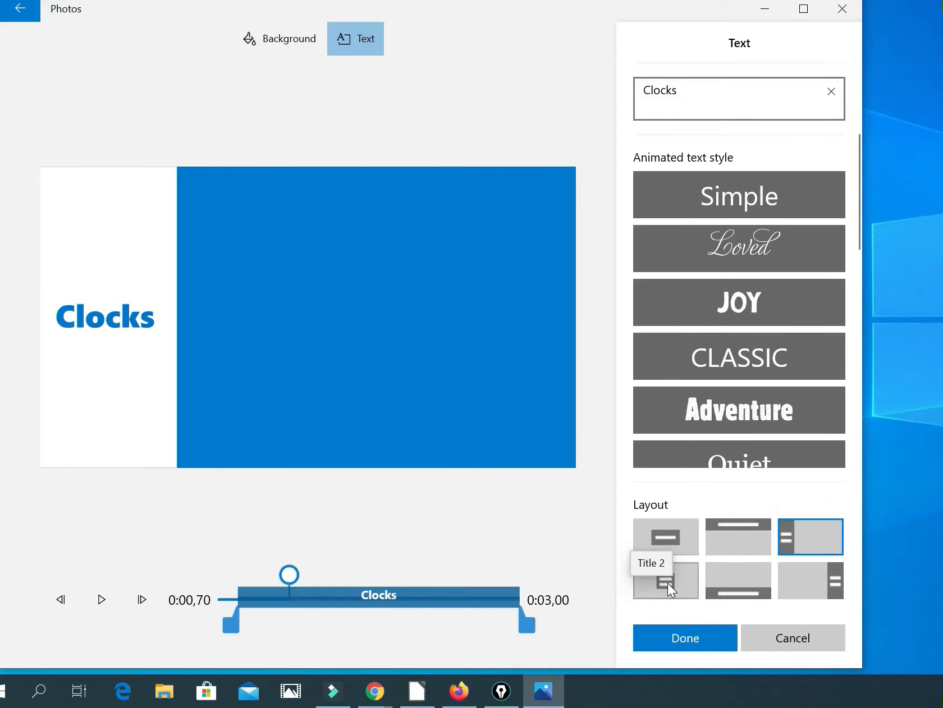
{"action": "left_click", "coordinate": [668, 584]}
{"action": "left_click", "coordinate": [741, 582]}
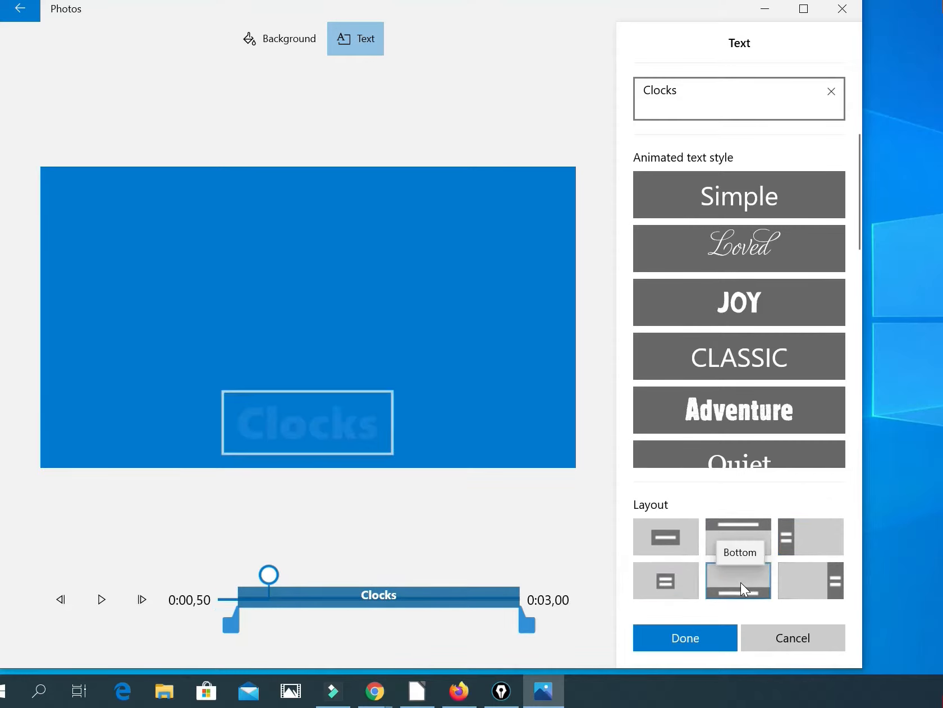
{"action": "left_click", "coordinate": [800, 581]}
{"action": "left_click", "coordinate": [808, 534]}
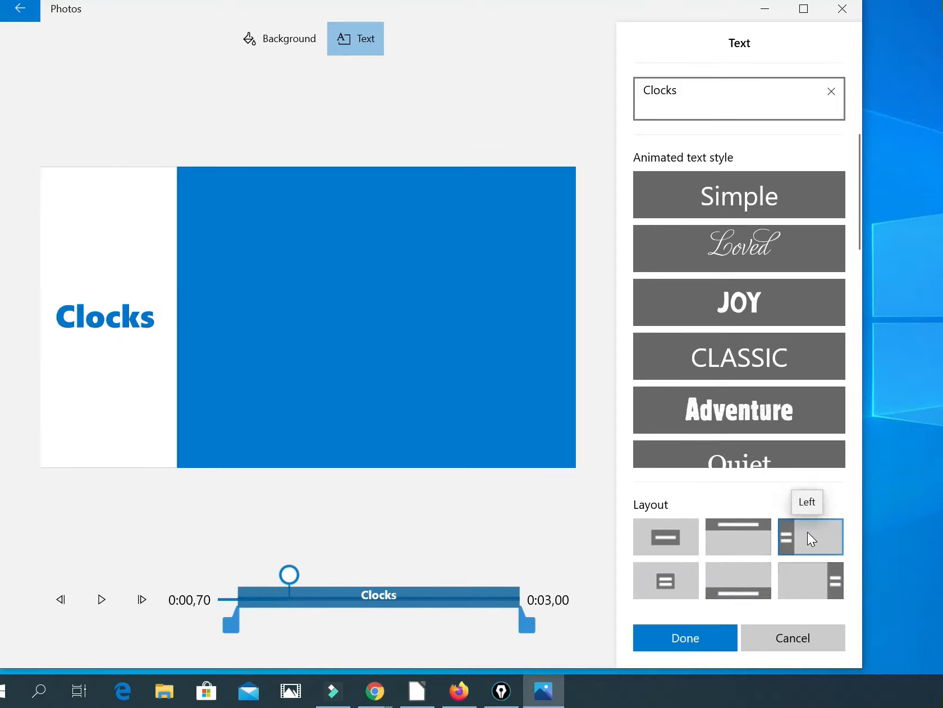
{"action": "left_click", "coordinate": [691, 643]}
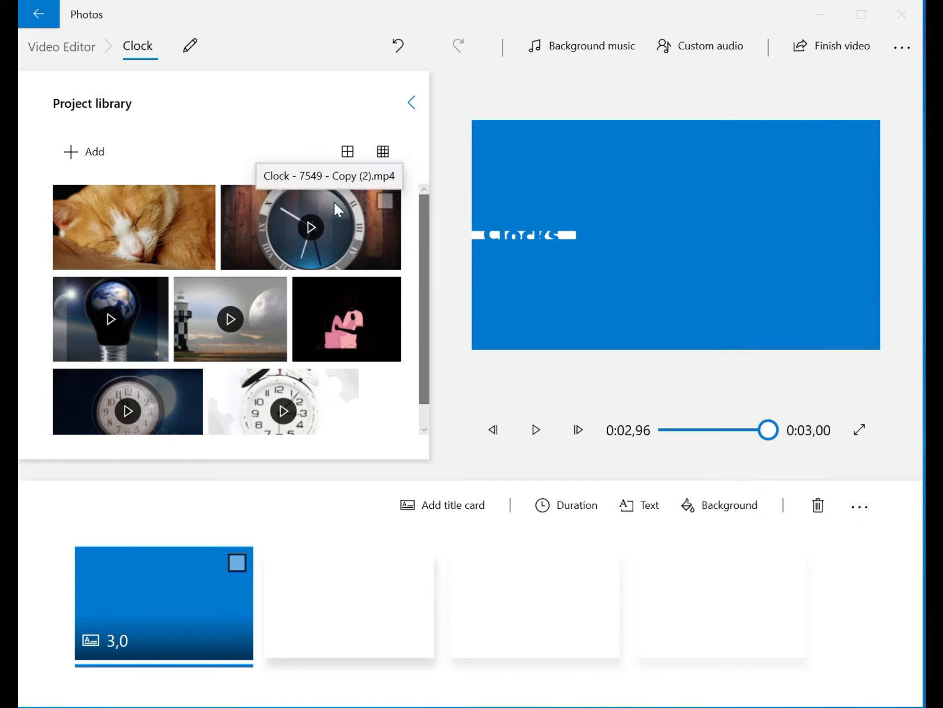
Add the video Clock - 7549 - Copy (2).mp4 from the project library to the storyboard after the title card.
{"action": "left_click_drag", "start_coordinate": [354, 204], "coordinate": [383, 623]}
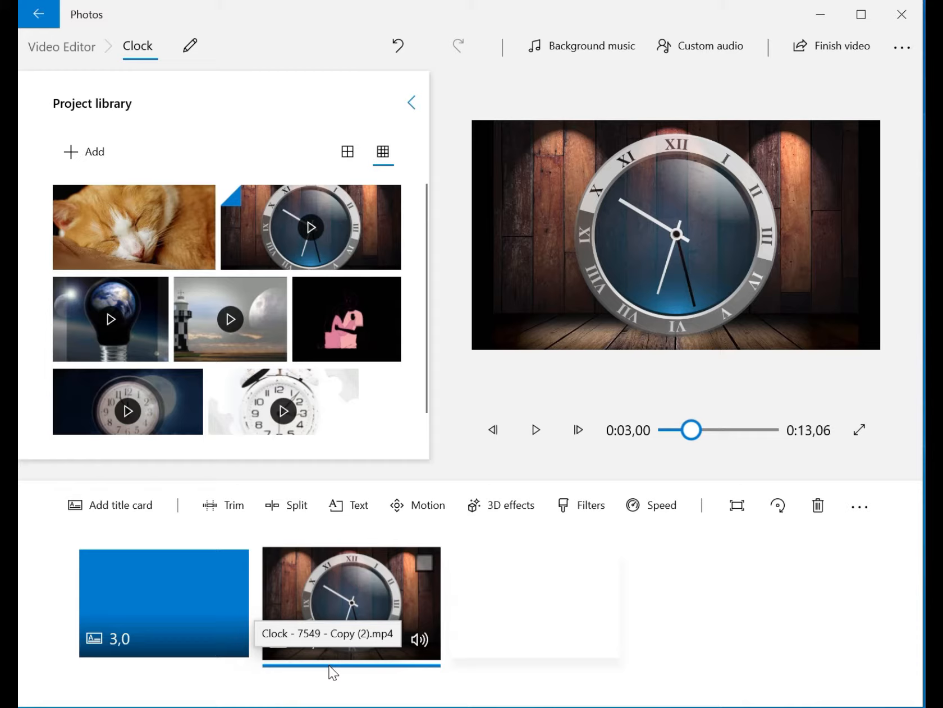
Try trimming the end of the clock clip to about 6.13 s, restore its full length and close the trim editor.
{"action": "left_click", "coordinate": [228, 511]}
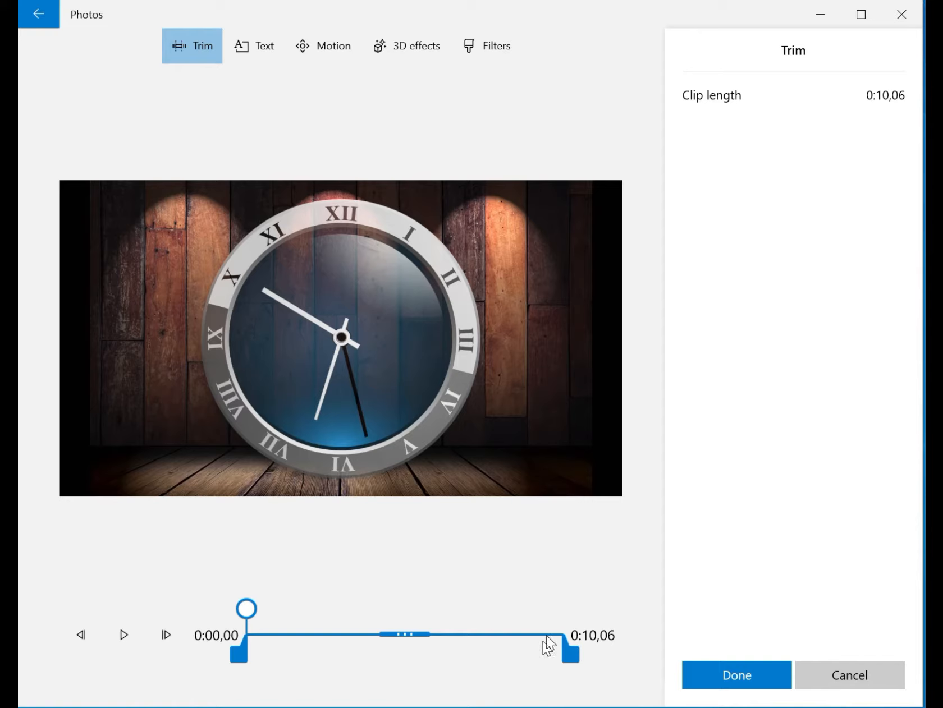
{"action": "left_click_drag", "start_coordinate": [568, 654], "coordinate": [447, 661]}
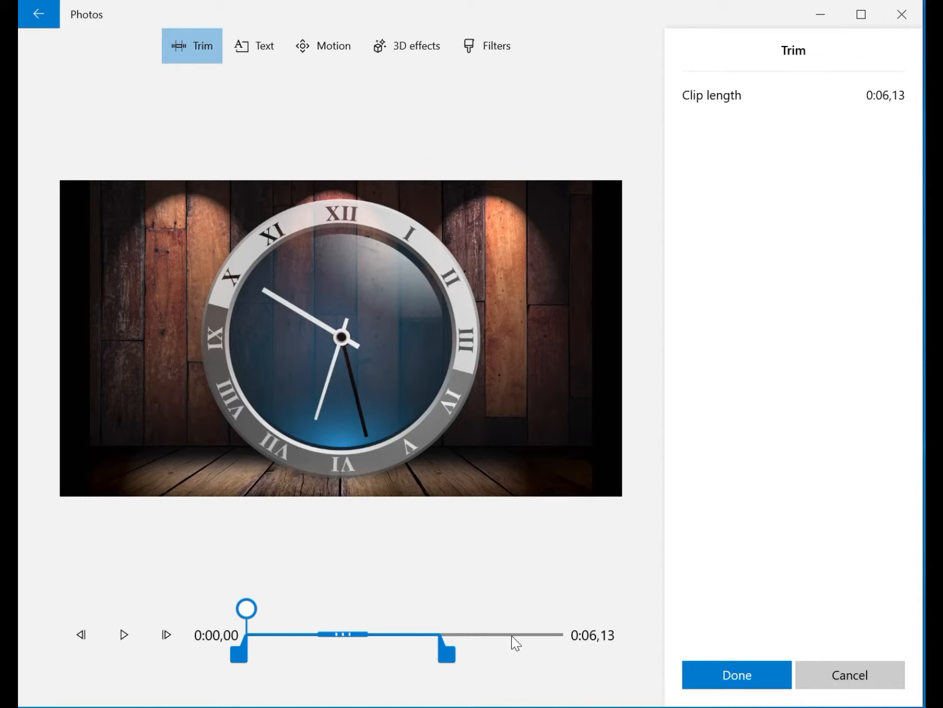
{"action": "left_click_drag", "start_coordinate": [449, 662], "coordinate": [570, 657]}
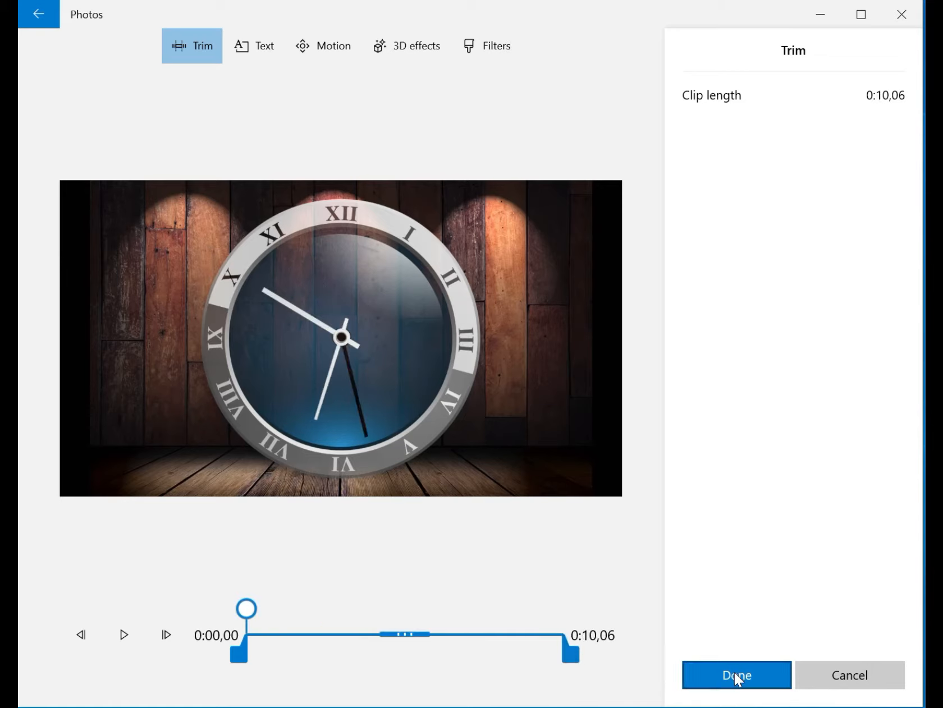
{"action": "left_click", "coordinate": [734, 676]}
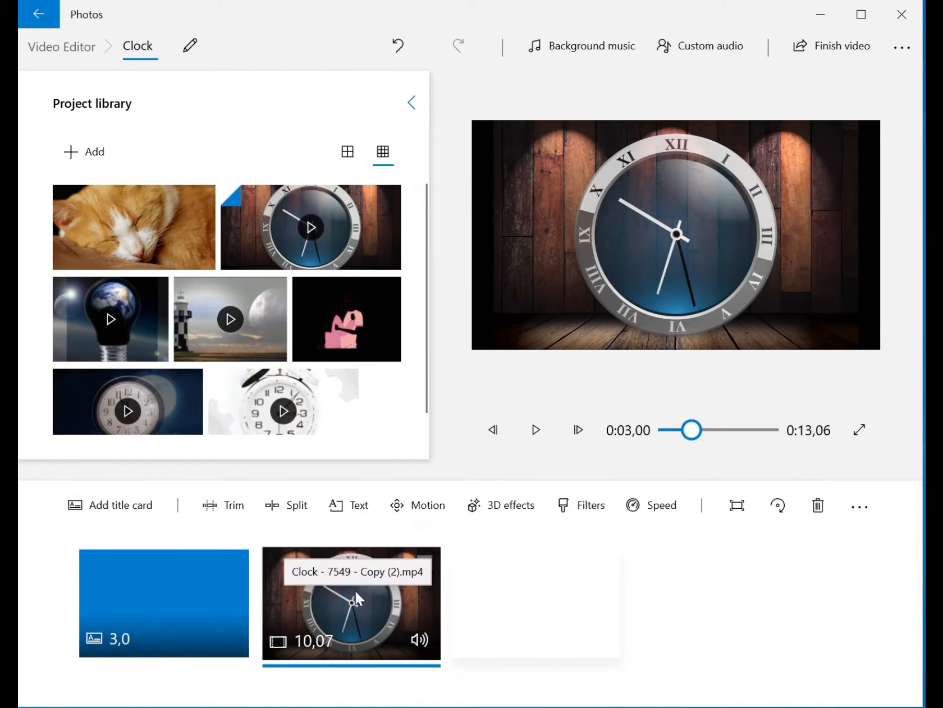
Split the clock clip at about 5.50 s and remove the second part from the storyboard.
{"action": "left_click", "coordinate": [294, 511]}
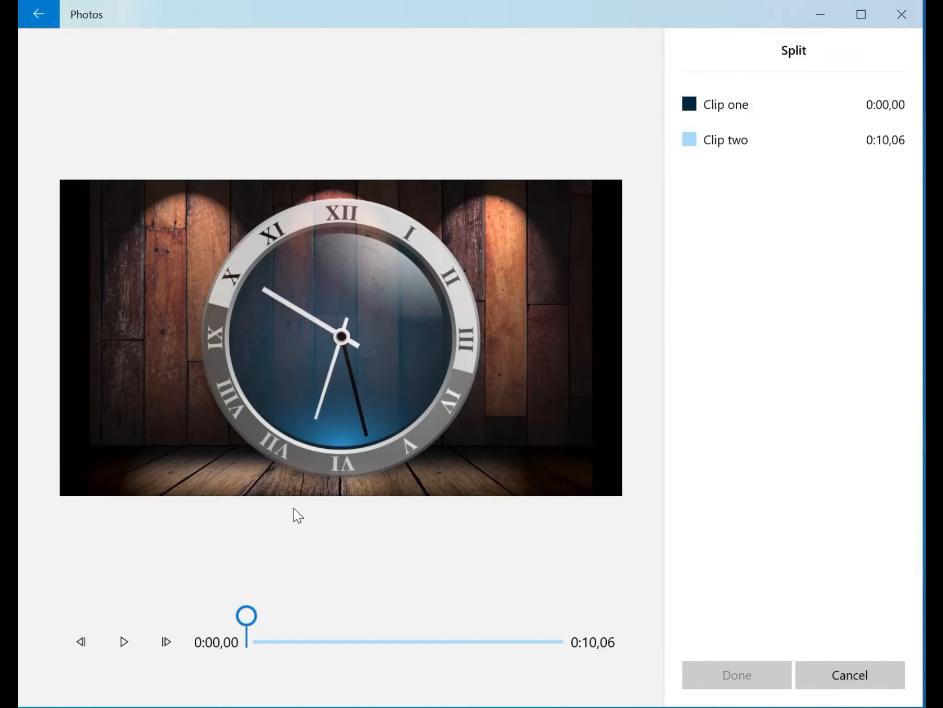
{"action": "left_click_drag", "start_coordinate": [247, 617], "coordinate": [407, 646]}
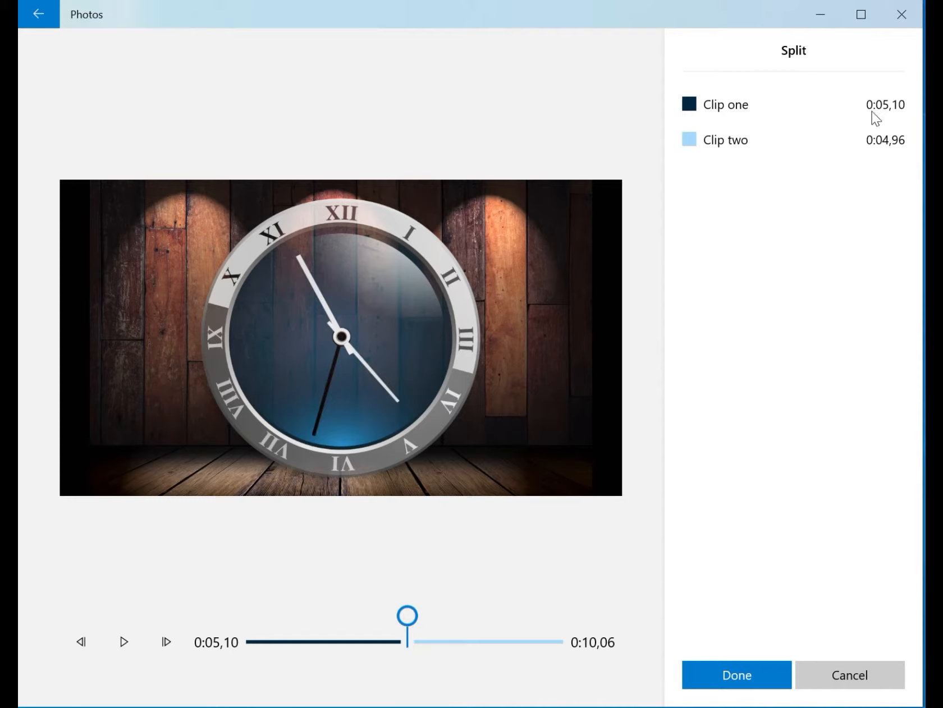
{"action": "left_click_drag", "start_coordinate": [408, 617], "coordinate": [229, 620]}
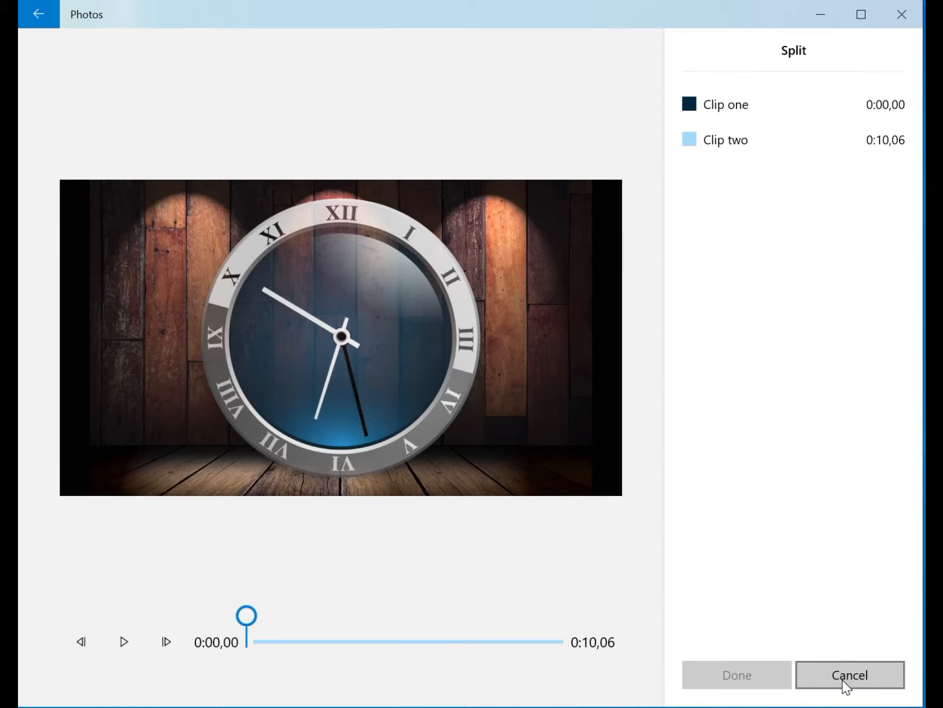
{"action": "left_click_drag", "start_coordinate": [254, 615], "coordinate": [428, 627]}
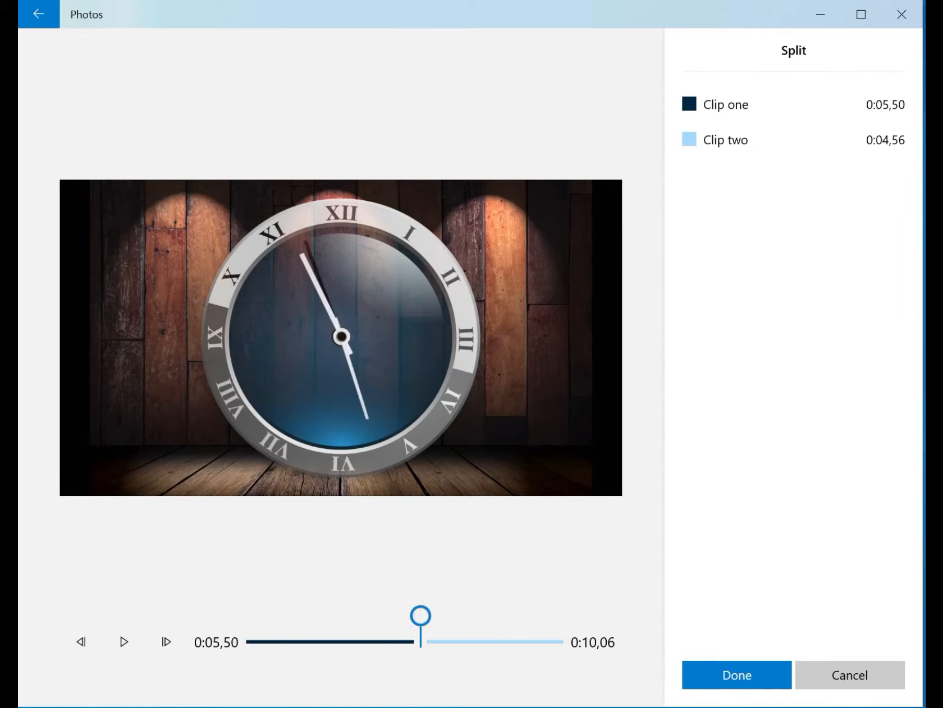
{"action": "left_click", "coordinate": [727, 675]}
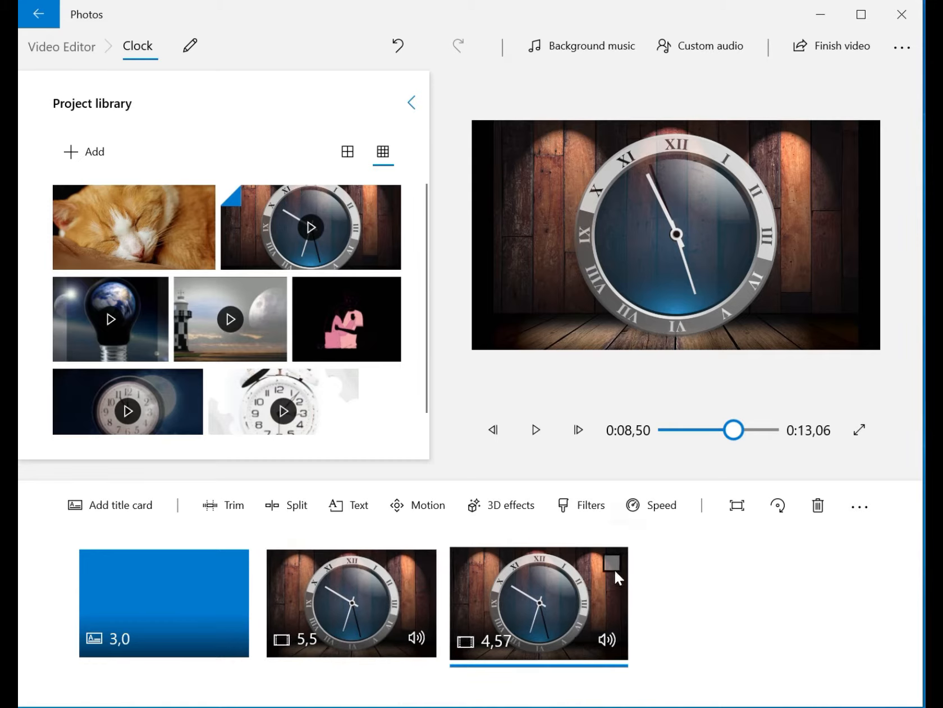
{"action": "right_click", "coordinate": [607, 589]}
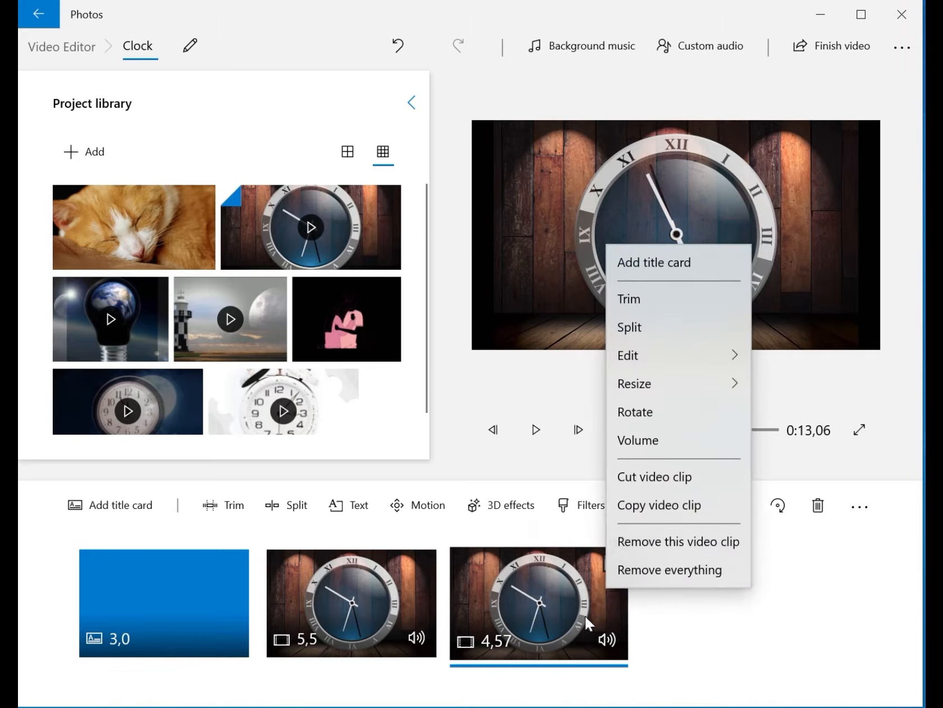
{"action": "left_click", "coordinate": [626, 542]}
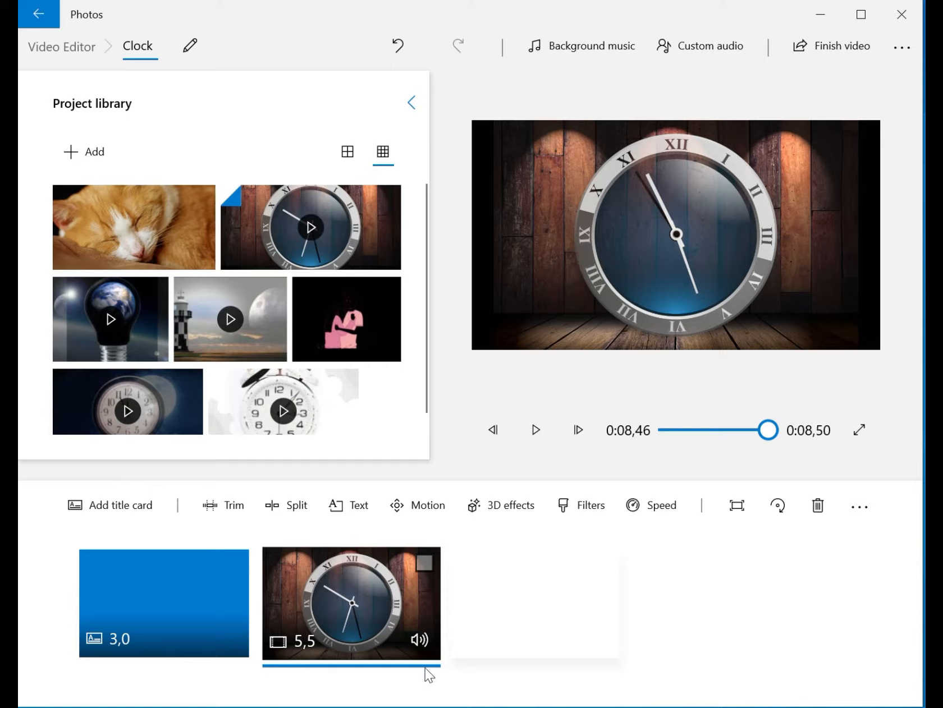
Add the text "Time" to the remaining clock clip.
{"action": "left_click", "coordinate": [364, 512]}
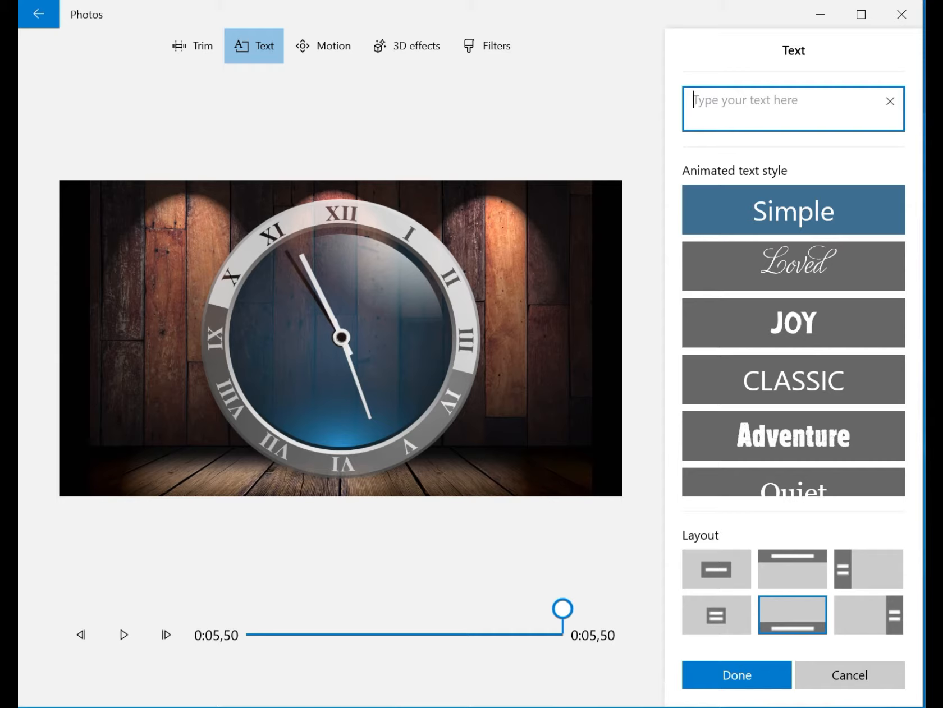
{"action": "type", "text": "Time"}
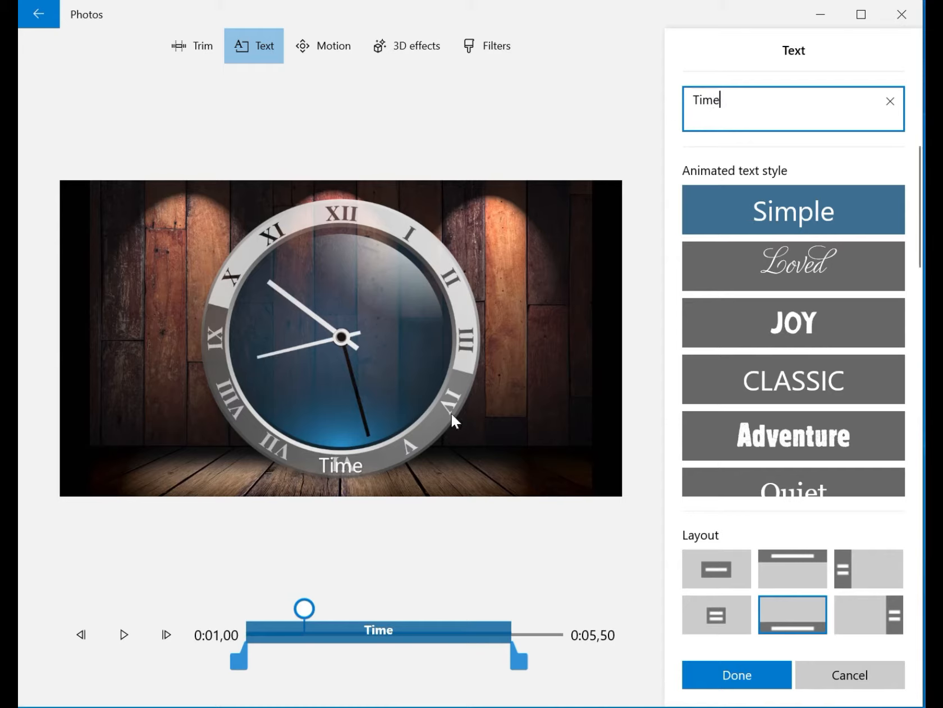
Try the Loved, Joy, Classic and Adventure animated styles on the Time text and return to Simple.
{"action": "left_click", "coordinate": [770, 266]}
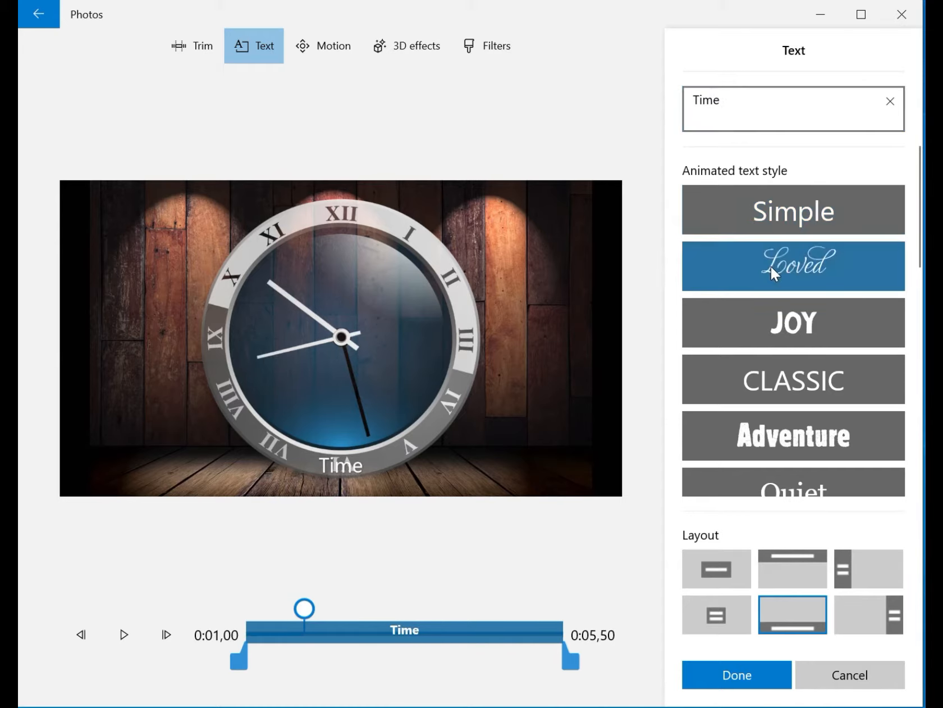
{"action": "left_click", "coordinate": [771, 336]}
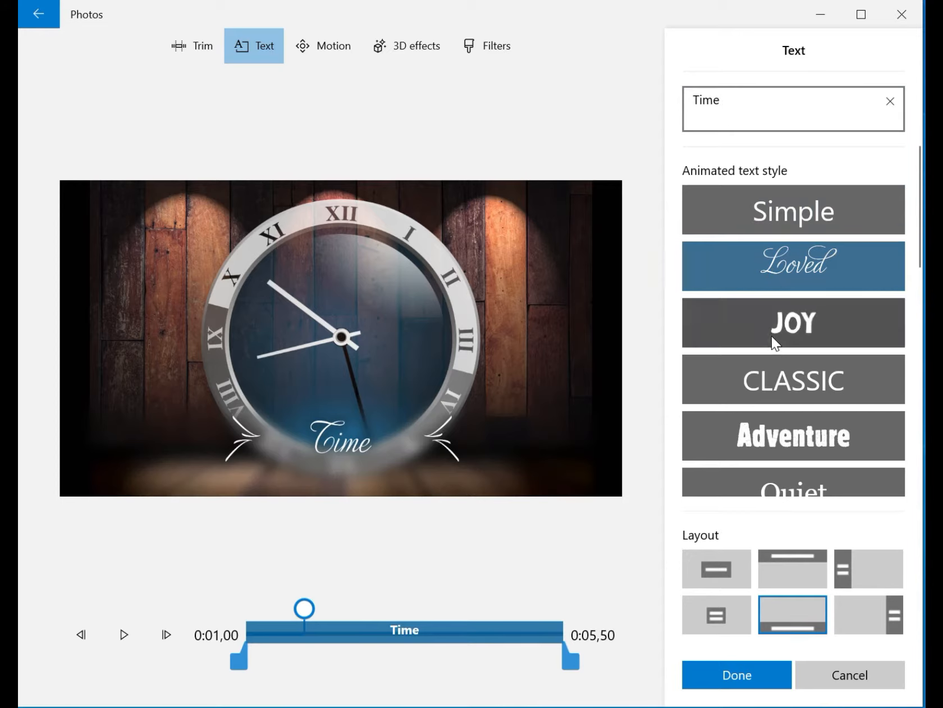
{"action": "left_click", "coordinate": [767, 390]}
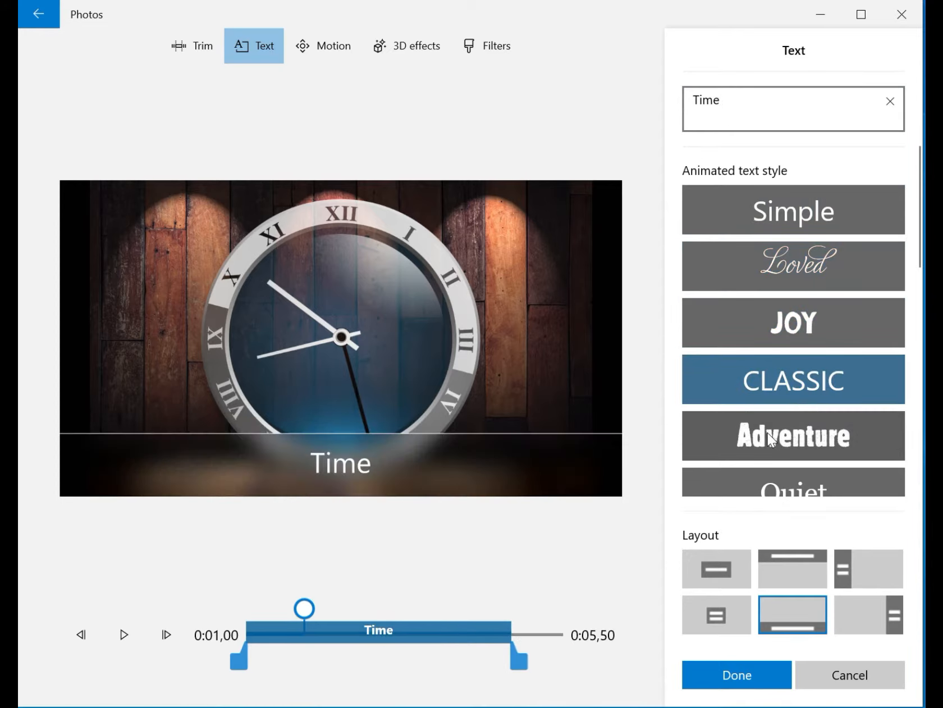
{"action": "left_click", "coordinate": [768, 433]}
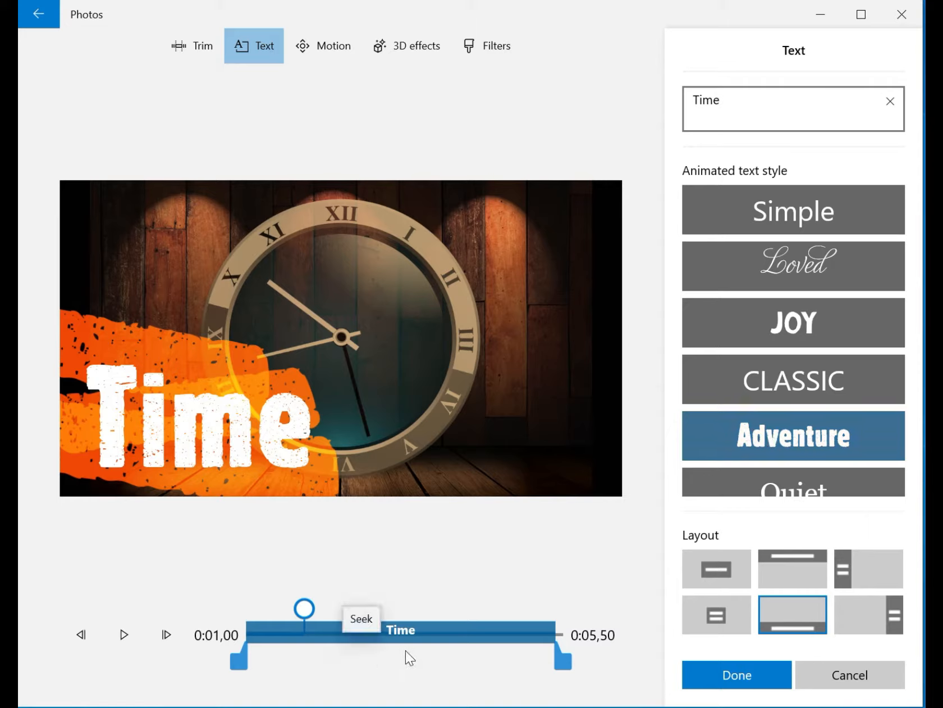
{"action": "left_click", "coordinate": [814, 211]}
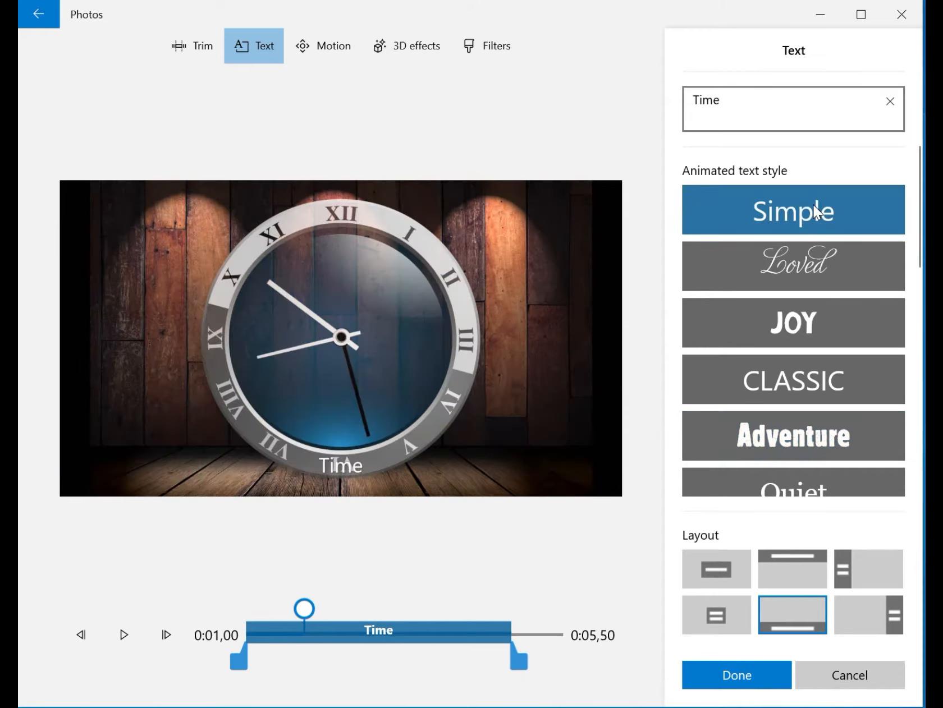
{"action": "left_click", "coordinate": [808, 270]}
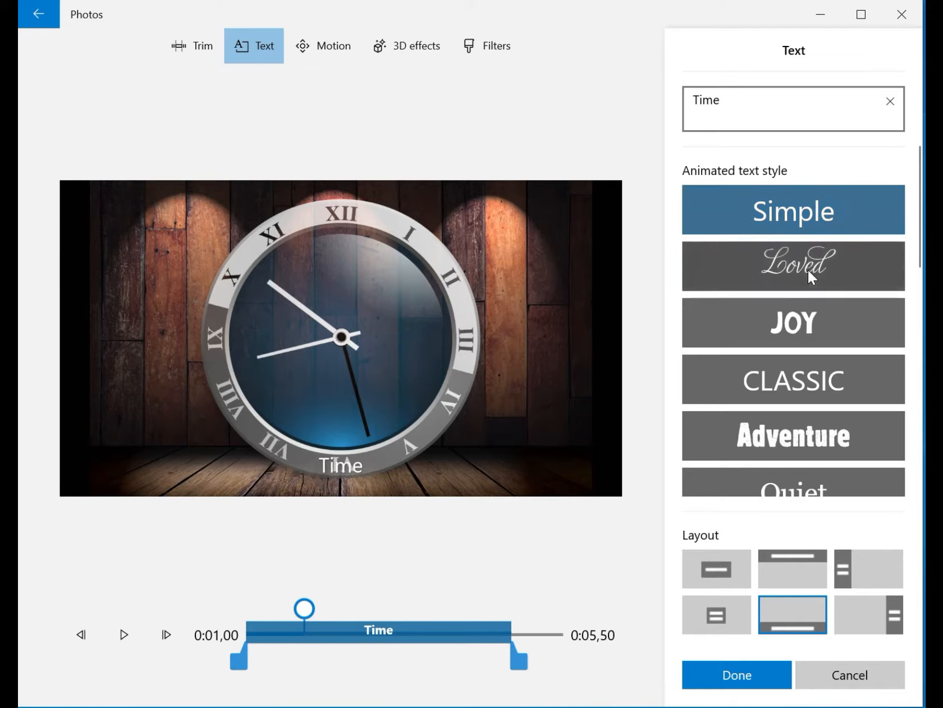
{"action": "left_click", "coordinate": [796, 335]}
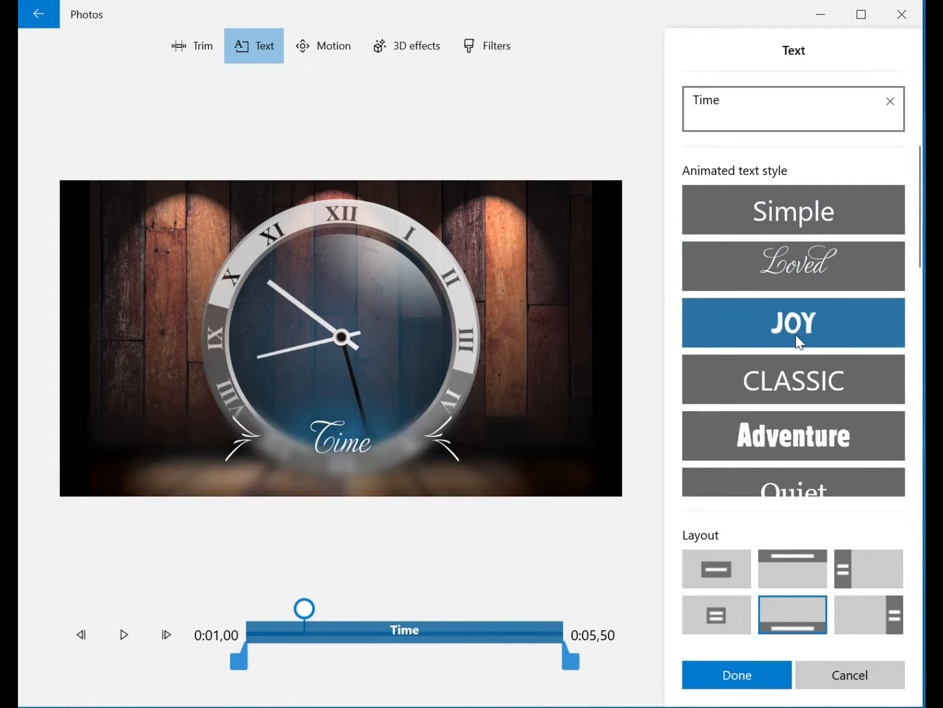
{"action": "left_click", "coordinate": [824, 217]}
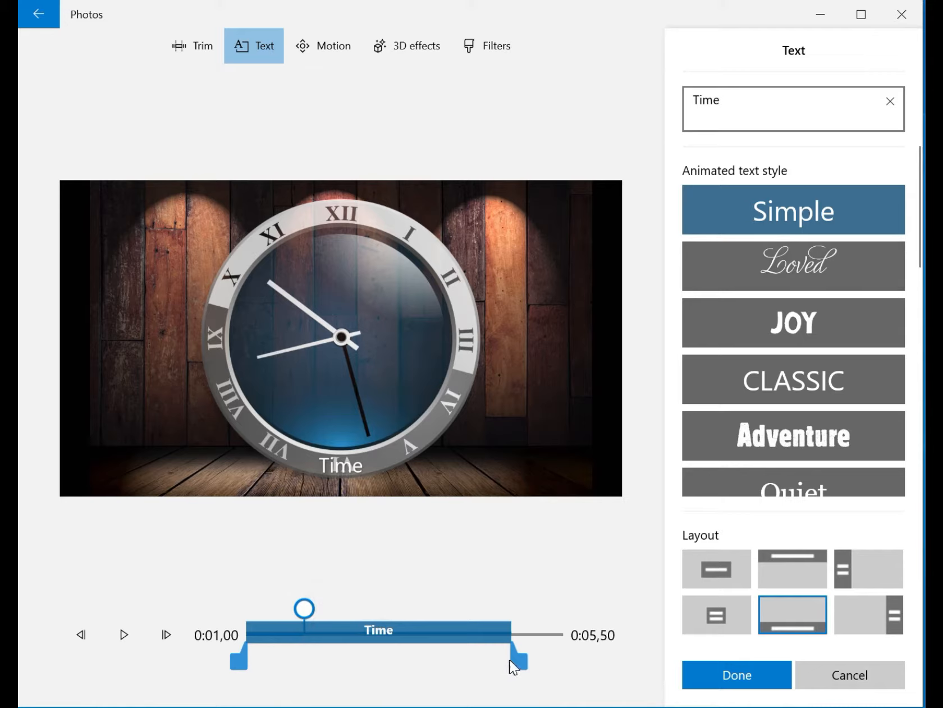
Adjust the Time text's start and end, making it span the whole 5.50 s clip.
{"action": "left_click_drag", "start_coordinate": [518, 664], "coordinate": [351, 654]}
{"action": "mouse_move", "coordinate": [400, 654]}
{"action": "left_mouse_down"}
{"action": "mouse_move", "coordinate": [572, 653]}
{"action": "mouse_move", "coordinate": [410, 654]}
{"action": "left_mouse_up"}
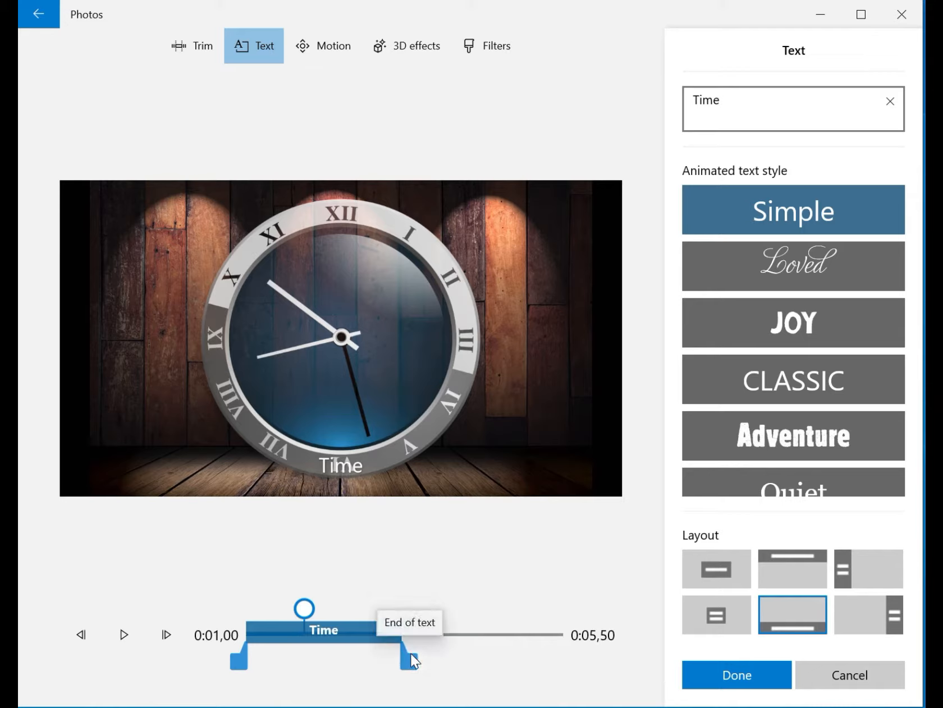
{"action": "left_click_drag", "start_coordinate": [410, 654], "coordinate": [510, 655]}
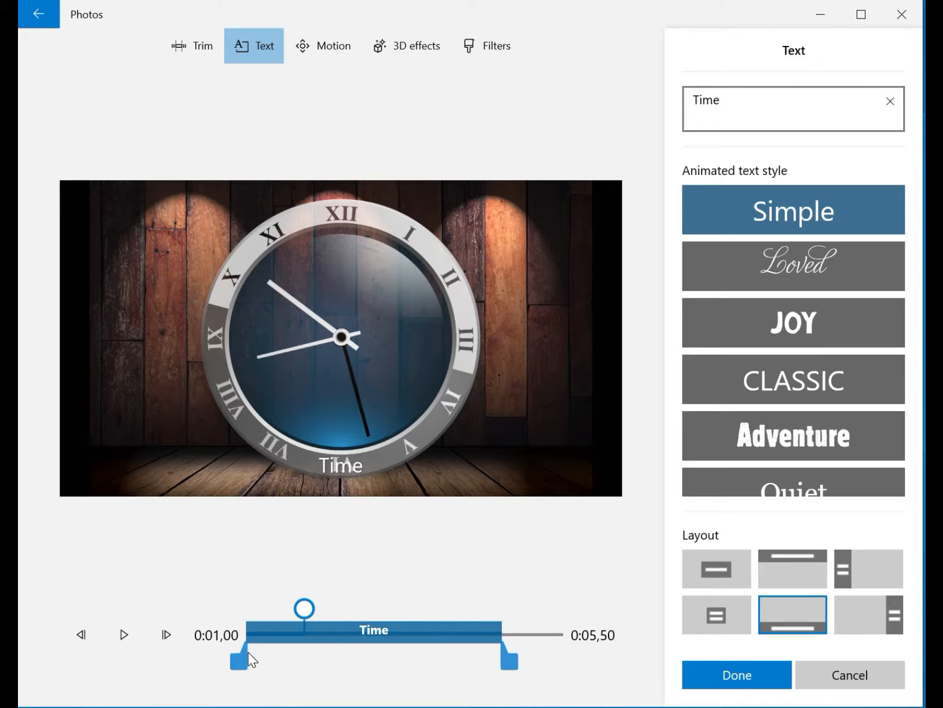
{"action": "mouse_move", "coordinate": [242, 658]}
{"action": "left_mouse_down"}
{"action": "mouse_move", "coordinate": [296, 664]}
{"action": "mouse_move", "coordinate": [243, 660]}
{"action": "left_mouse_up"}
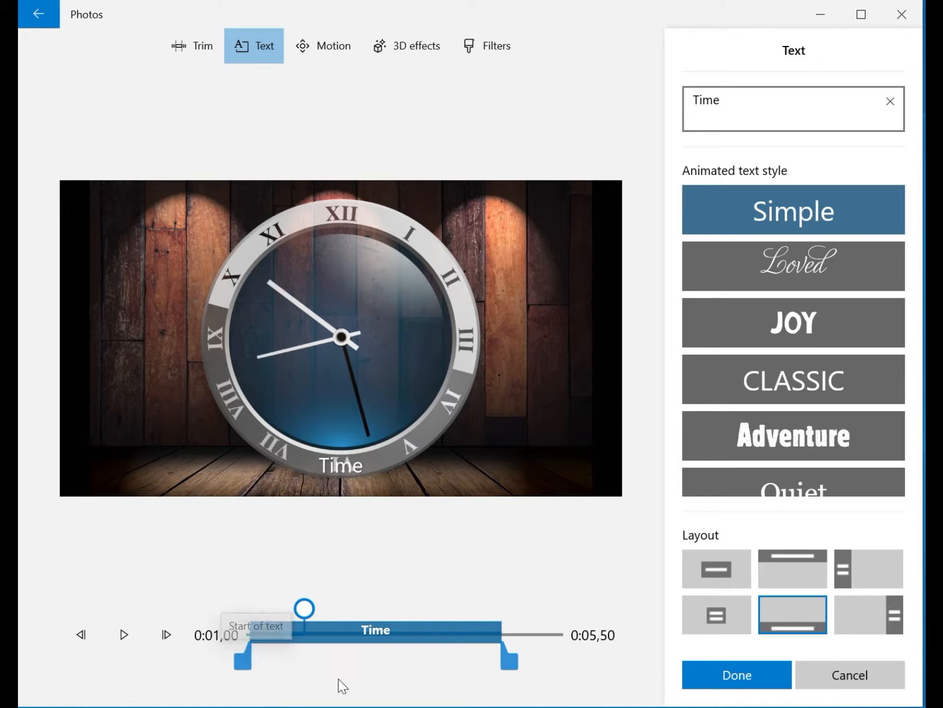
{"action": "left_click_drag", "start_coordinate": [303, 610], "coordinate": [237, 658]}
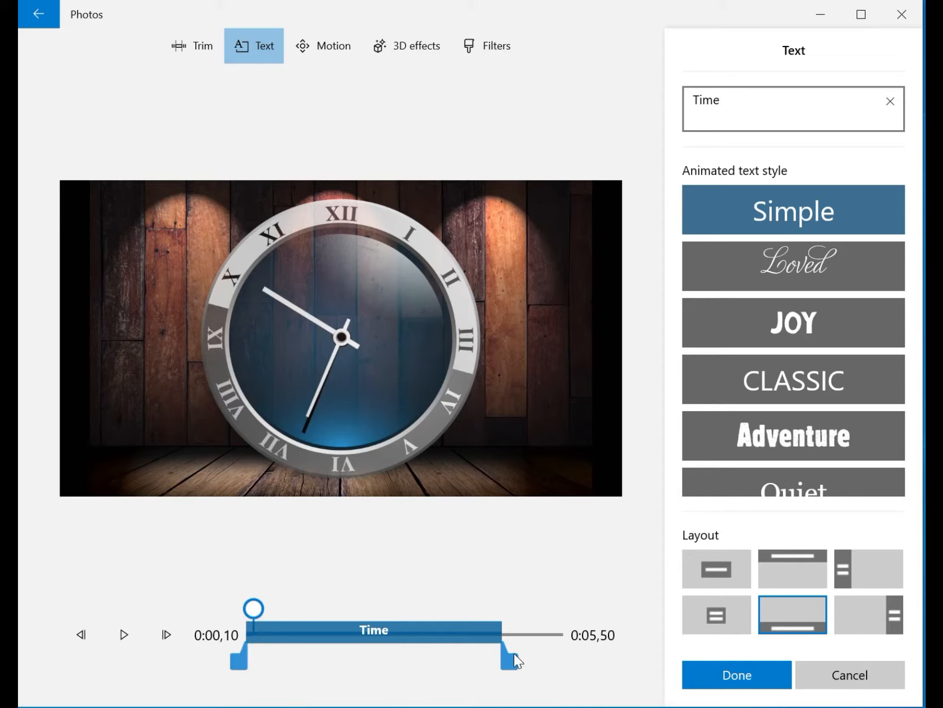
{"action": "left_click_drag", "start_coordinate": [515, 655], "coordinate": [575, 652]}
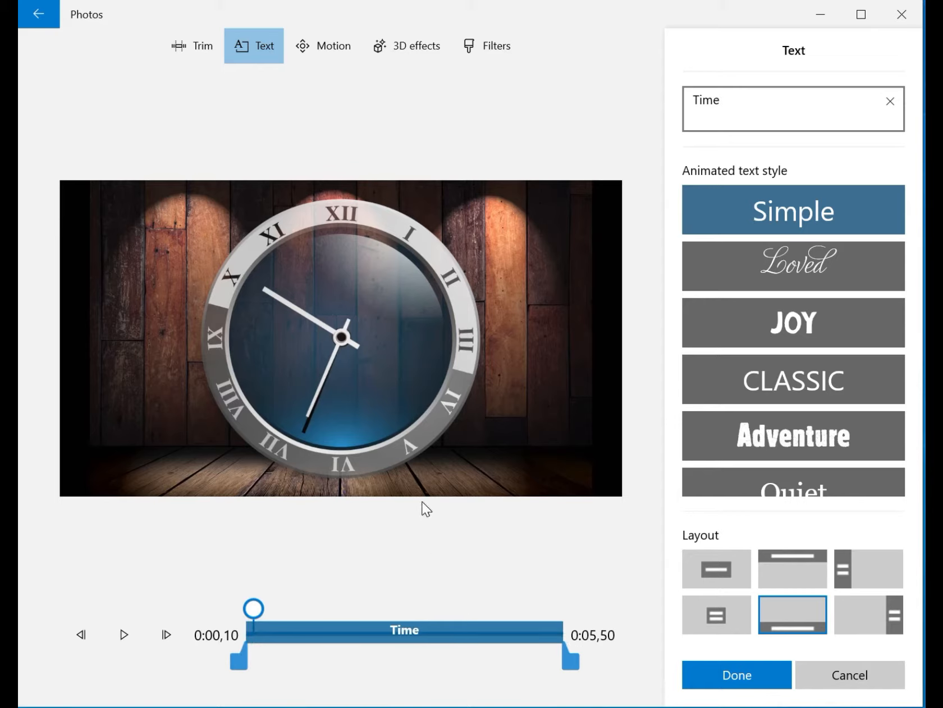
Try the top, left, bottom and right layouts for the Time text, settle on the large centred layout and save the text.
{"action": "left_click", "coordinate": [717, 570]}
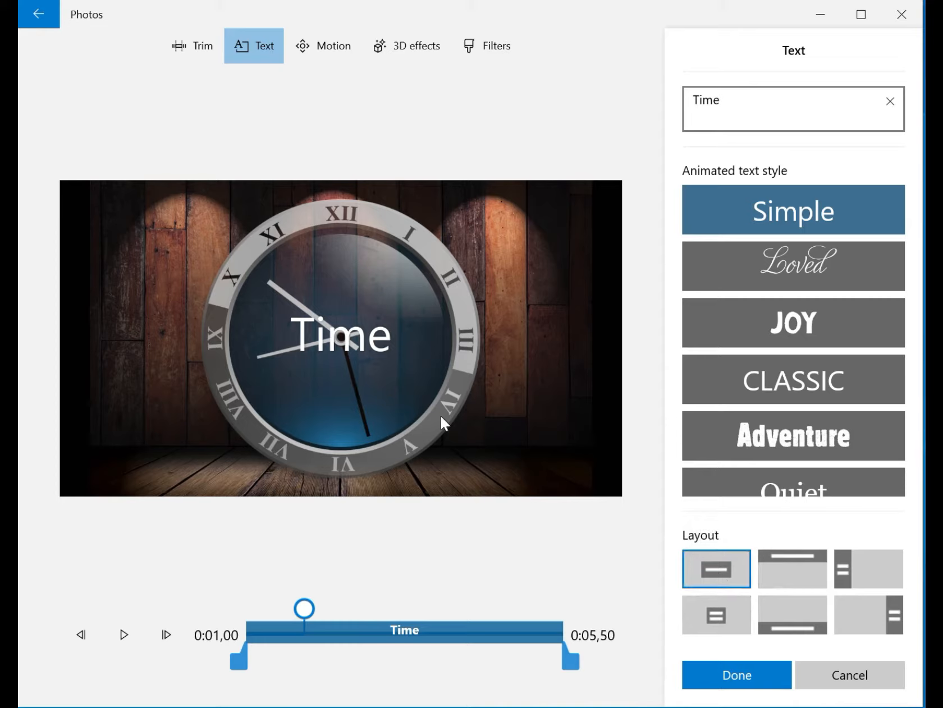
{"action": "left_click", "coordinate": [798, 566]}
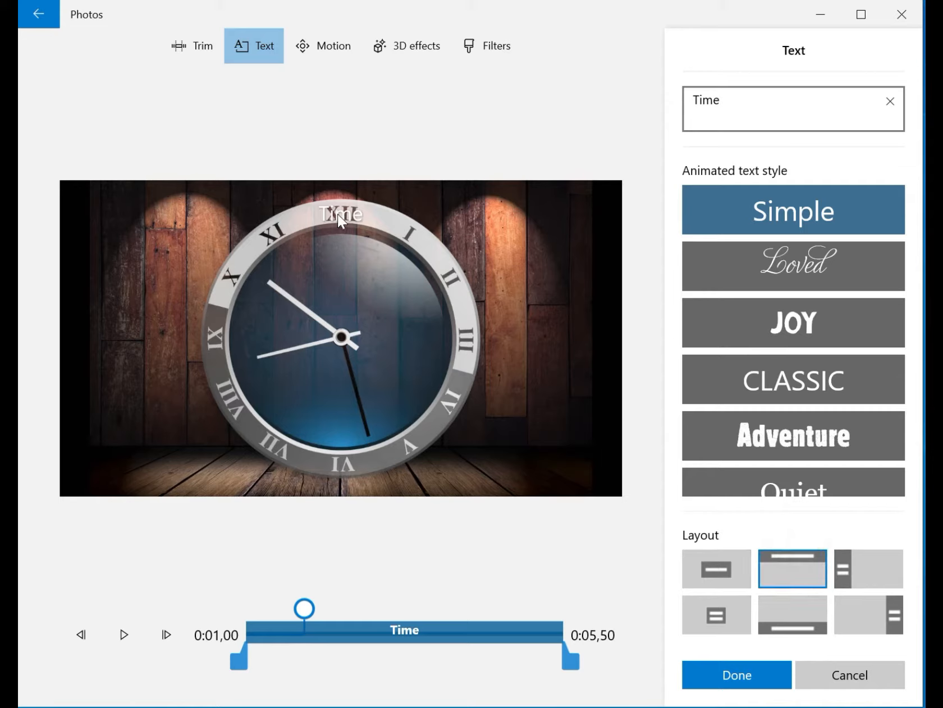
{"action": "left_click", "coordinate": [856, 566]}
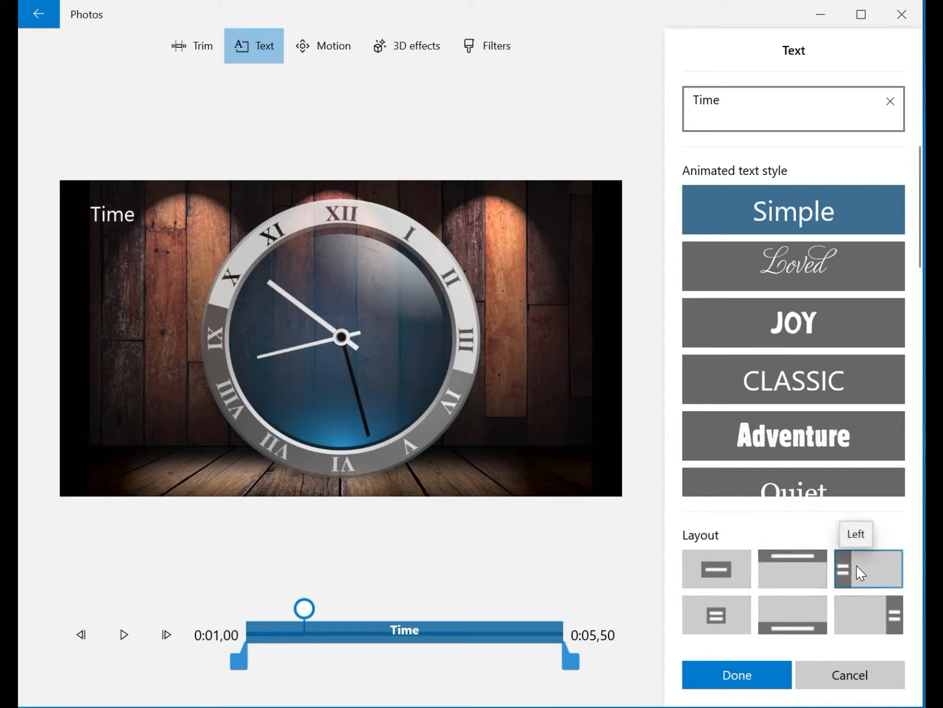
{"action": "left_click", "coordinate": [716, 624]}
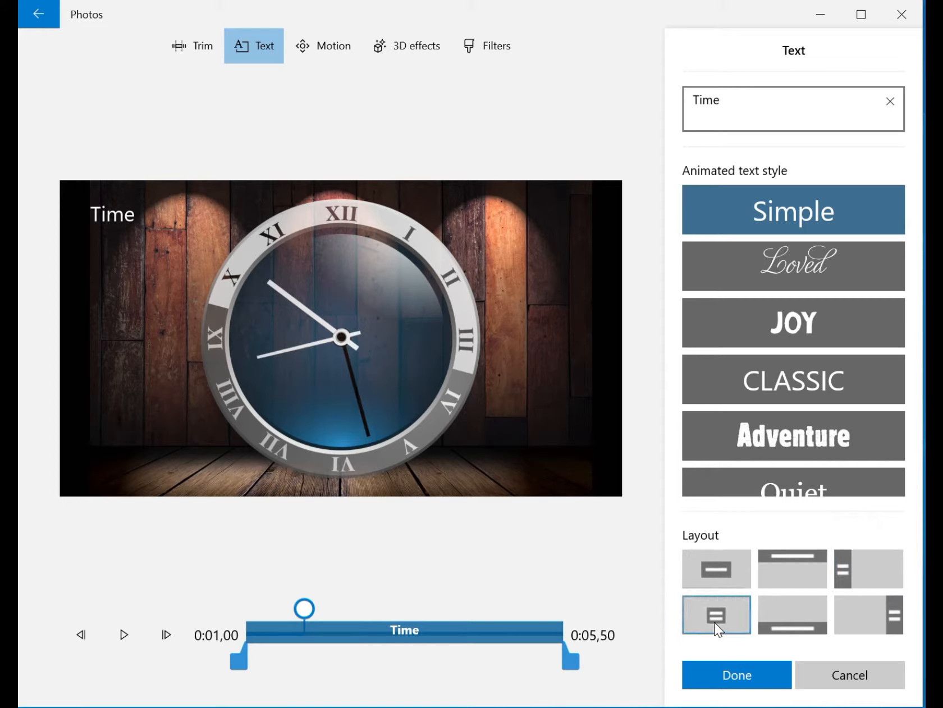
{"action": "left_click", "coordinate": [803, 616]}
{"action": "left_click", "coordinate": [853, 616]}
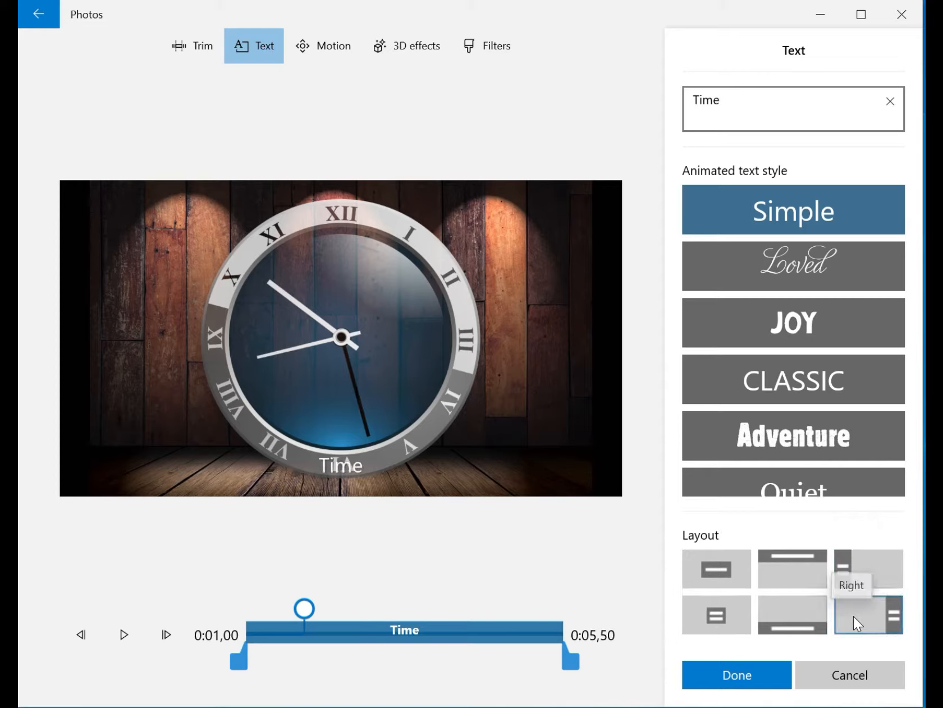
{"action": "left_click", "coordinate": [798, 576]}
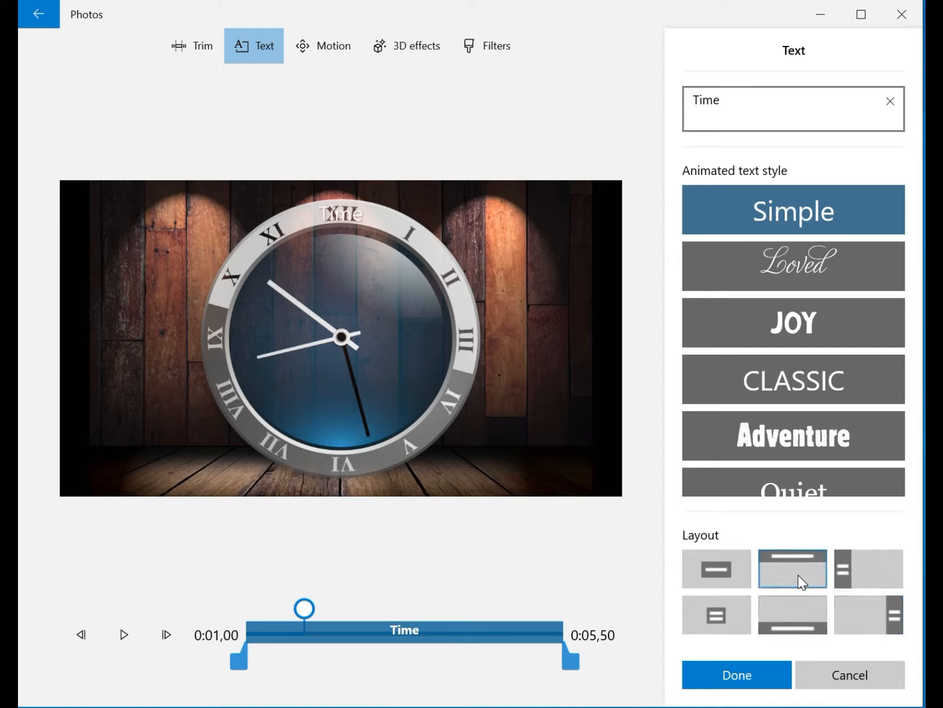
{"action": "left_click", "coordinate": [710, 570]}
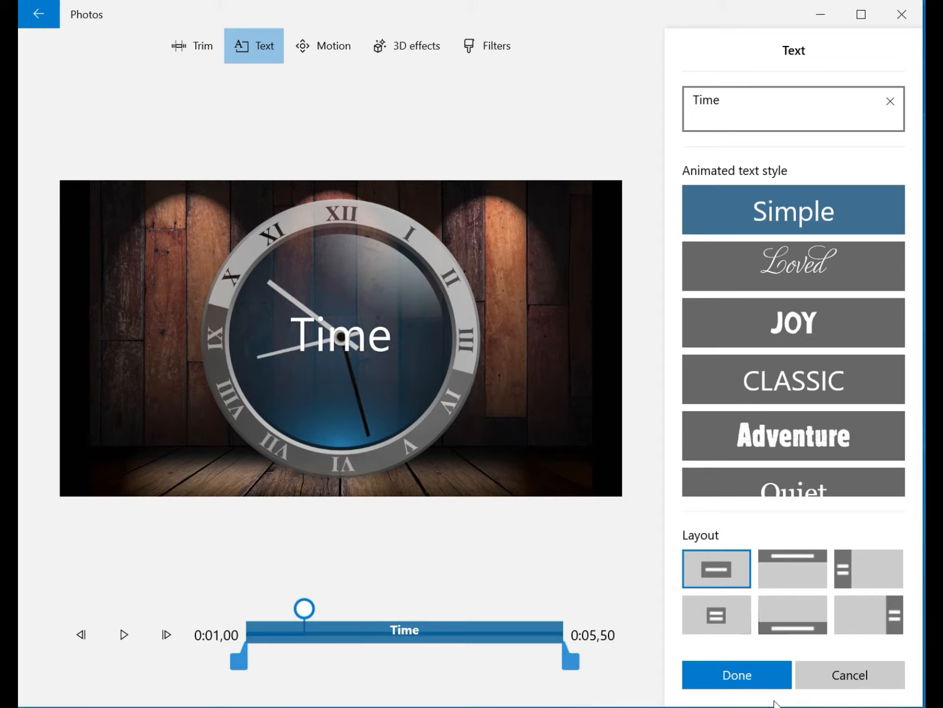
{"action": "left_click", "coordinate": [745, 678]}
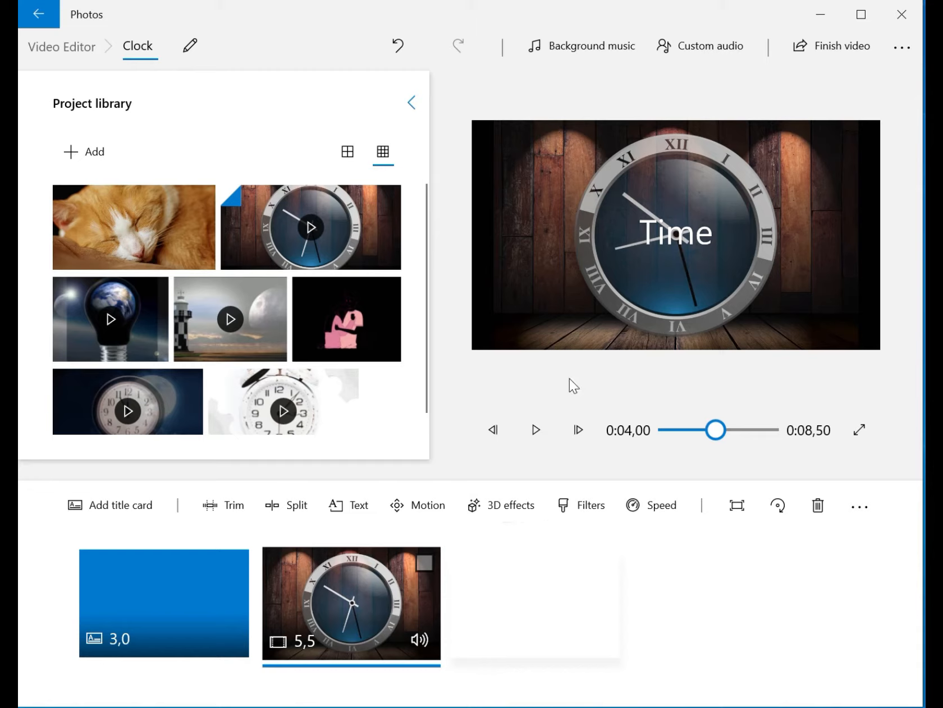
Apply the Zoom in right camera motion to the clock clip, preview it and save the motion.
{"action": "left_click", "coordinate": [431, 510]}
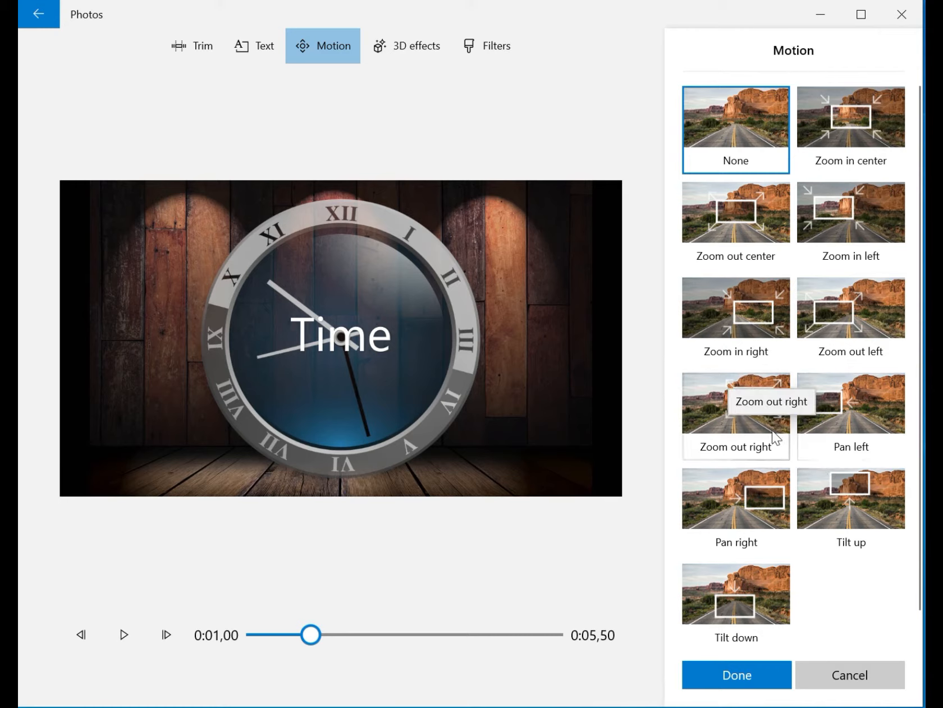
{"action": "left_click", "coordinate": [745, 330]}
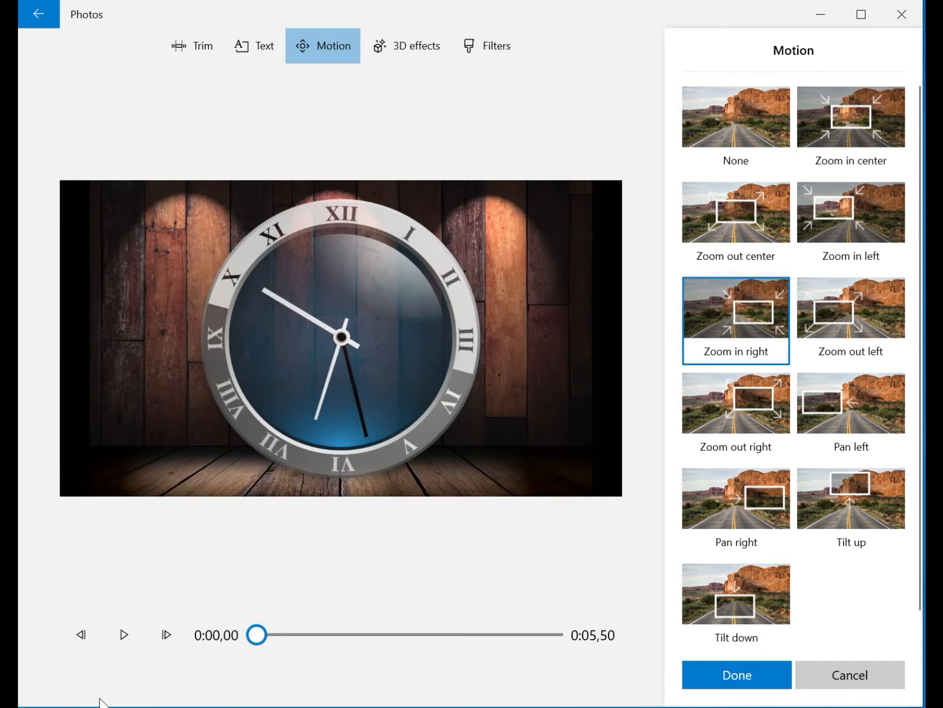
{"action": "left_click", "coordinate": [124, 636]}
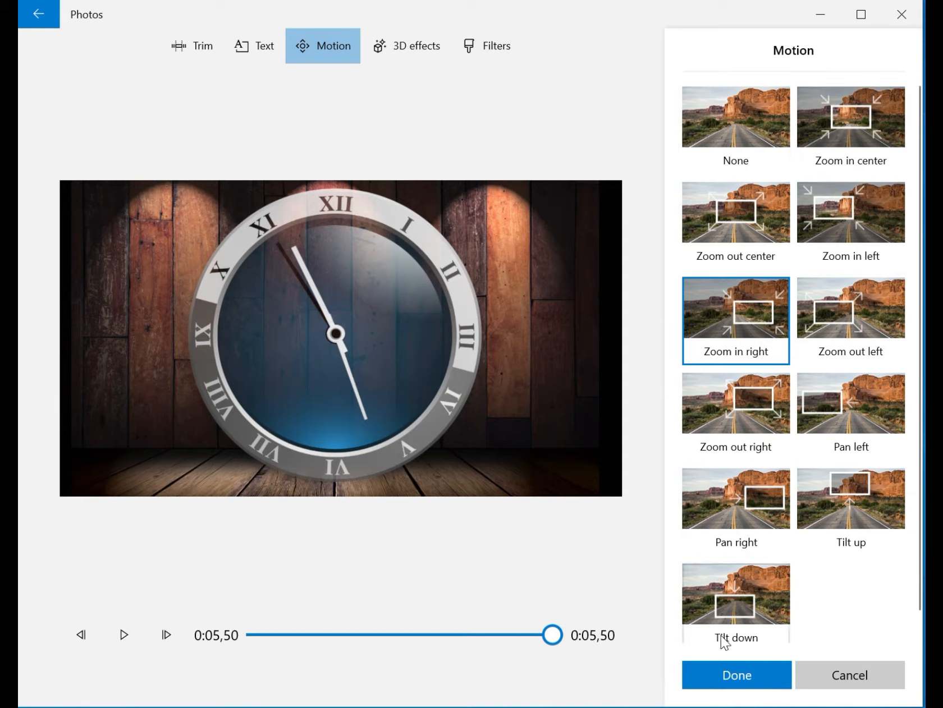
{"action": "left_click", "coordinate": [740, 677]}
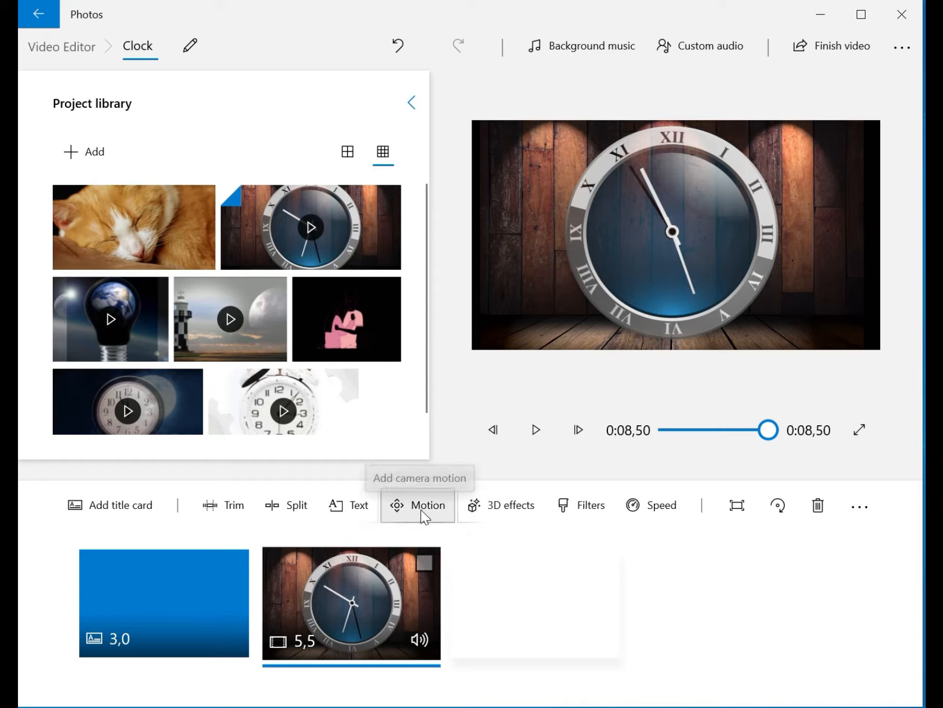
Browse the available 3D effects and add Heart sparkles to the clock clip.
{"action": "left_click", "coordinate": [507, 509]}
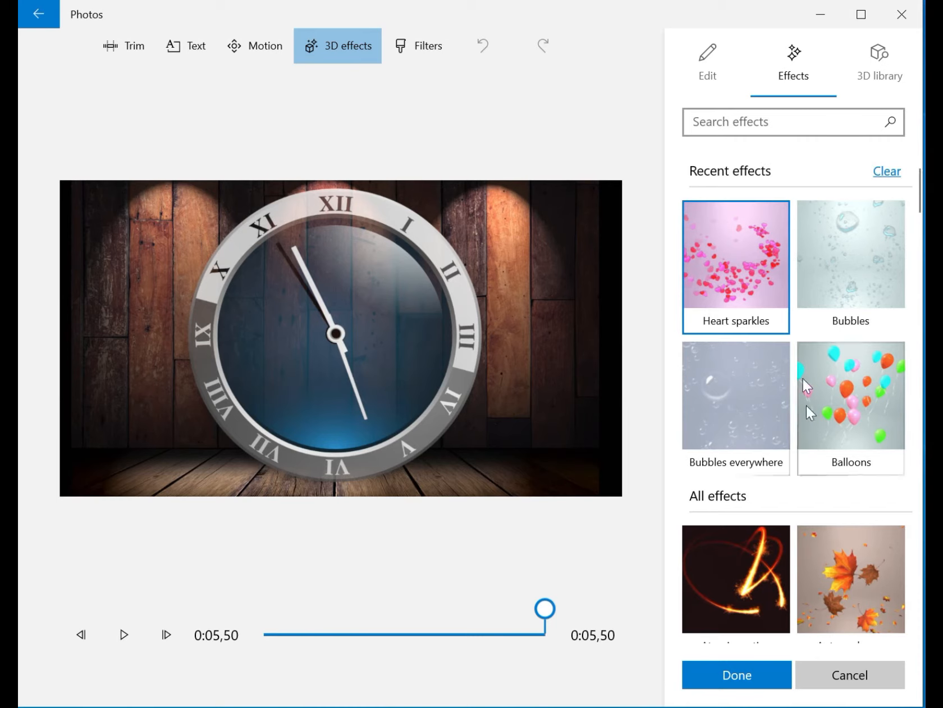
{"action": "scroll", "coordinate": [812, 393], "scroll_direction": "down", "scroll_amount": 5}
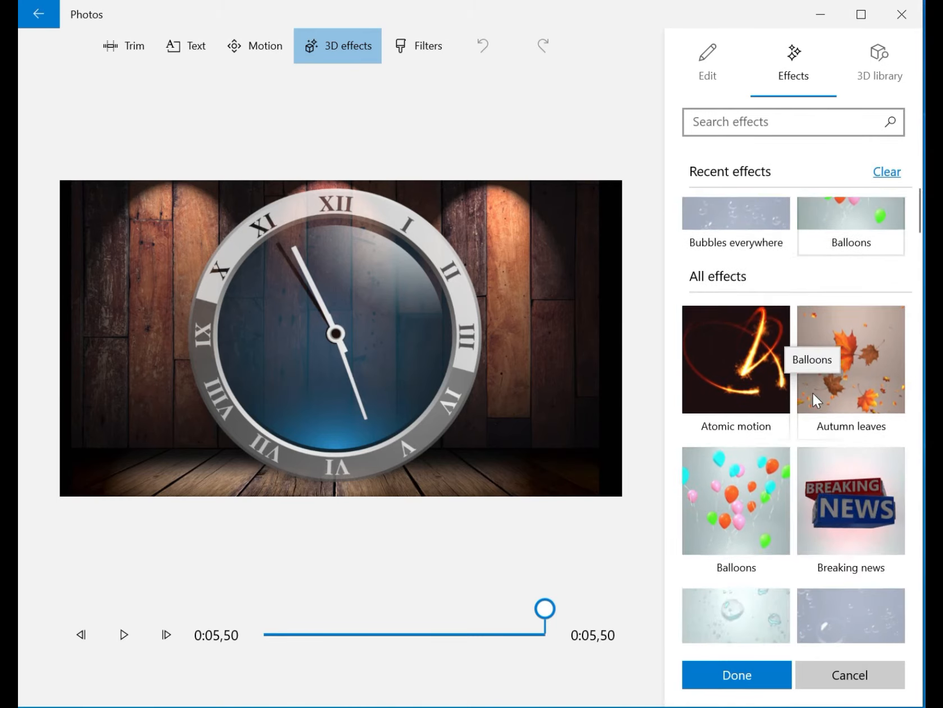
{"action": "scroll", "coordinate": [812, 393], "scroll_direction": "down", "scroll_amount": 13}
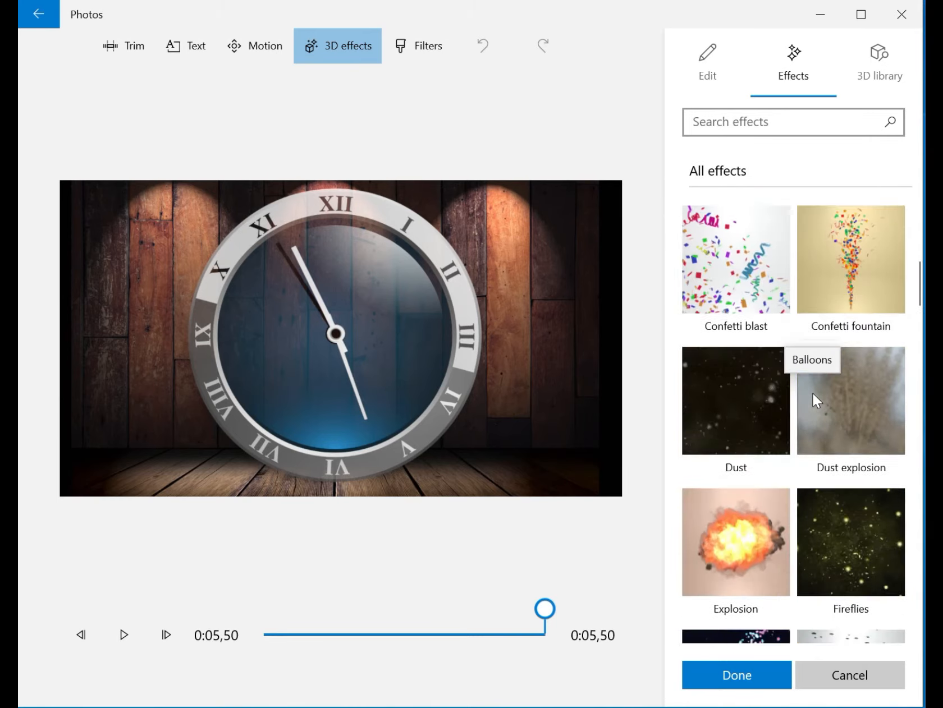
{"action": "scroll", "coordinate": [812, 393], "scroll_direction": "down", "scroll_amount": 5}
{"action": "scroll", "coordinate": [812, 393], "scroll_direction": "up", "scroll_amount": 2}
{"action": "scroll", "coordinate": [813, 392], "scroll_direction": "up", "scroll_amount": 20}
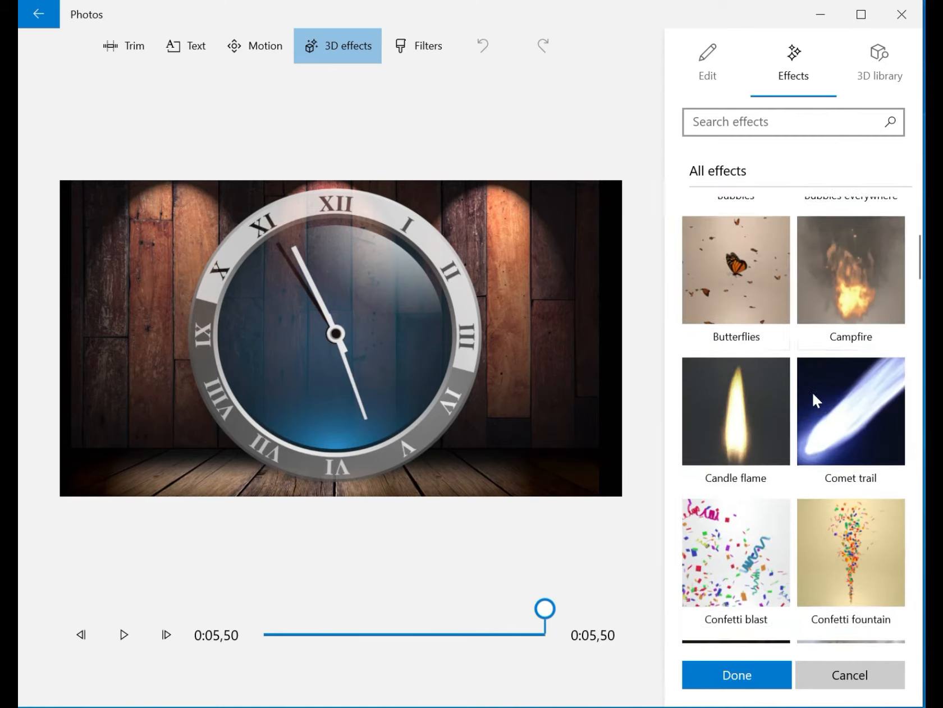
{"action": "scroll", "coordinate": [812, 394], "scroll_direction": "up", "scroll_amount": 6}
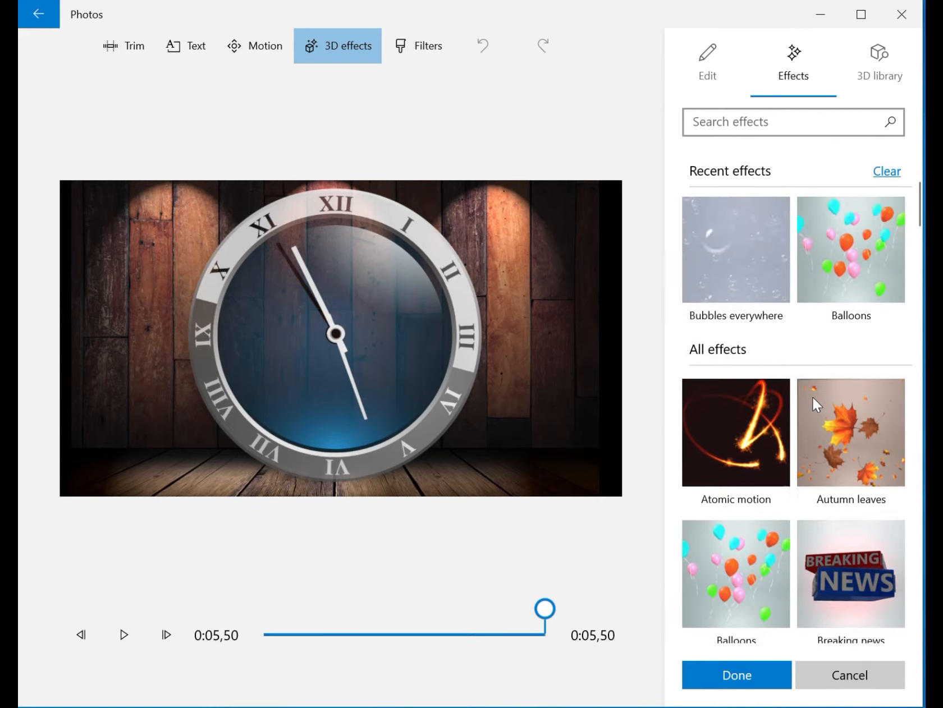
{"action": "scroll", "coordinate": [813, 403], "scroll_direction": "up", "scroll_amount": 2}
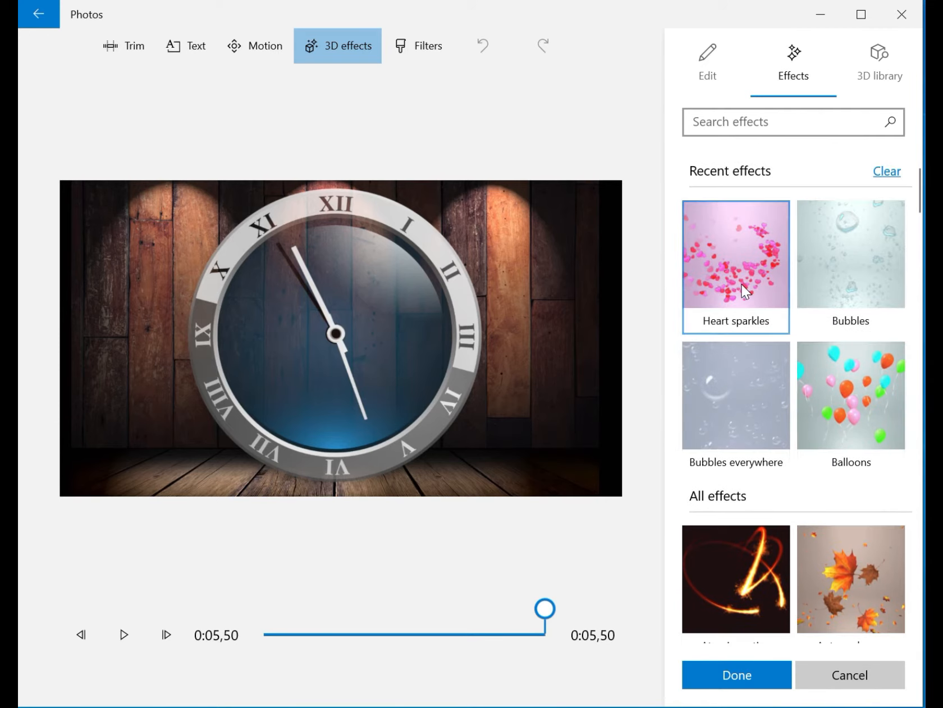
{"action": "left_click", "coordinate": [721, 278]}
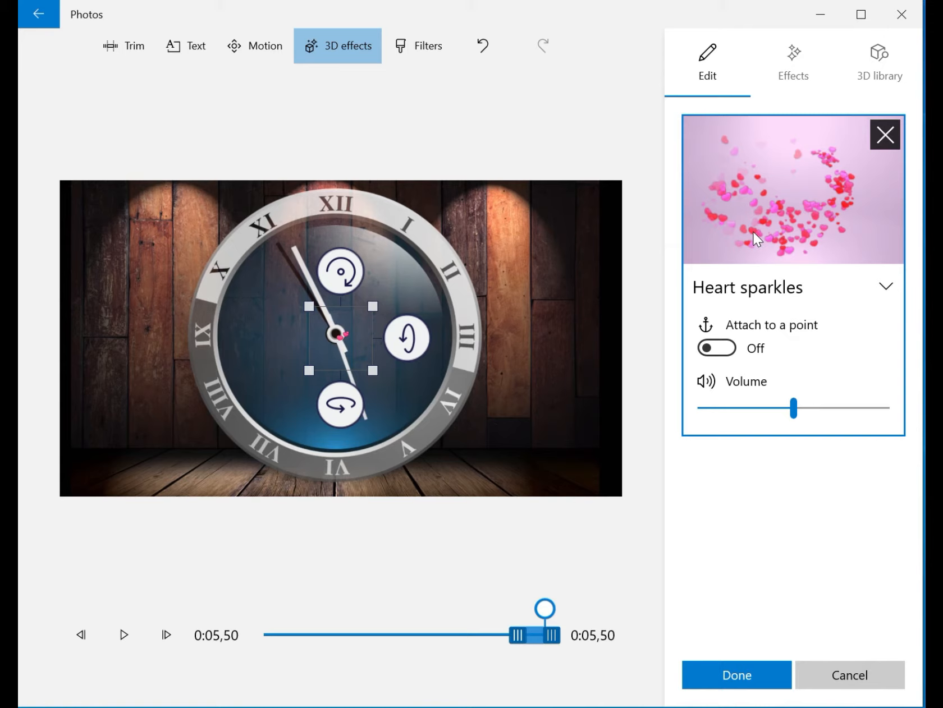
Lower the Heart sparkles volume slightly and move the effect onto the wooden wall just right of the clock.
{"action": "left_click", "coordinate": [793, 413]}
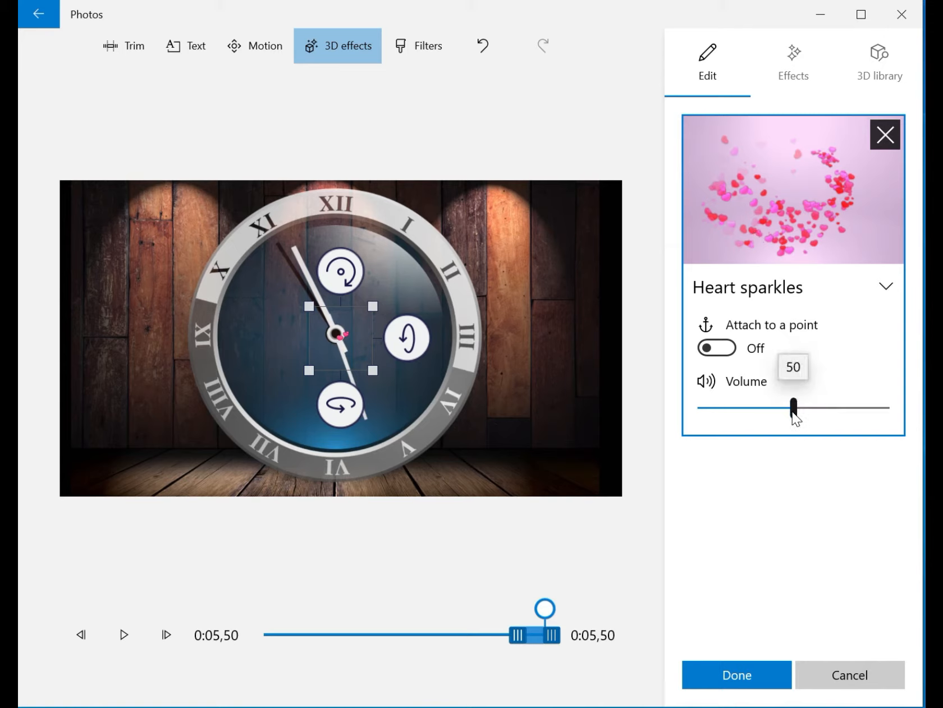
{"action": "mouse_move", "coordinate": [793, 415]}
{"action": "left_mouse_down"}
{"action": "mouse_move", "coordinate": [694, 416]}
{"action": "mouse_move", "coordinate": [813, 415]}
{"action": "mouse_move", "coordinate": [784, 417]}
{"action": "left_mouse_up"}
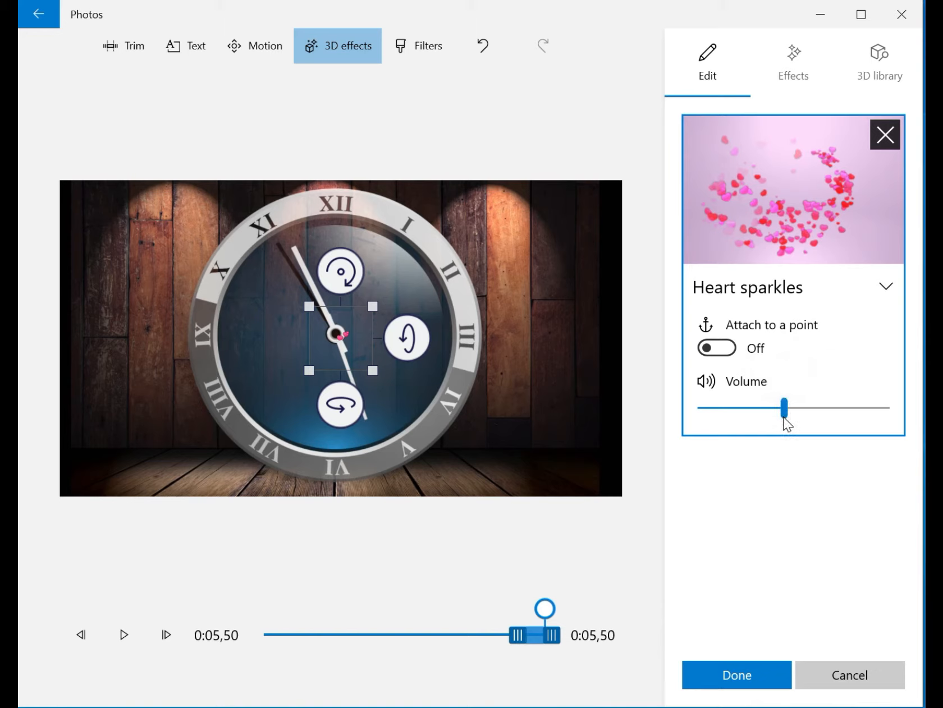
{"action": "left_click_drag", "start_coordinate": [341, 333], "coordinate": [506, 369]}
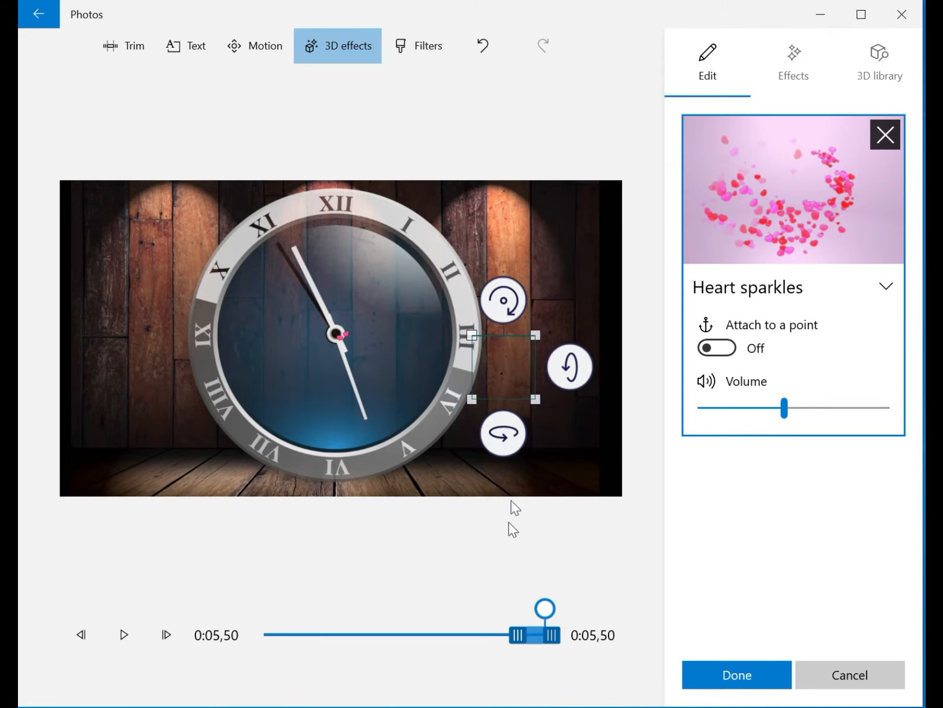
Stretch the Heart sparkles effect across the whole 5.50 s clip, save it and preview the project from the start.
{"action": "left_click_drag", "start_coordinate": [513, 635], "coordinate": [348, 619]}
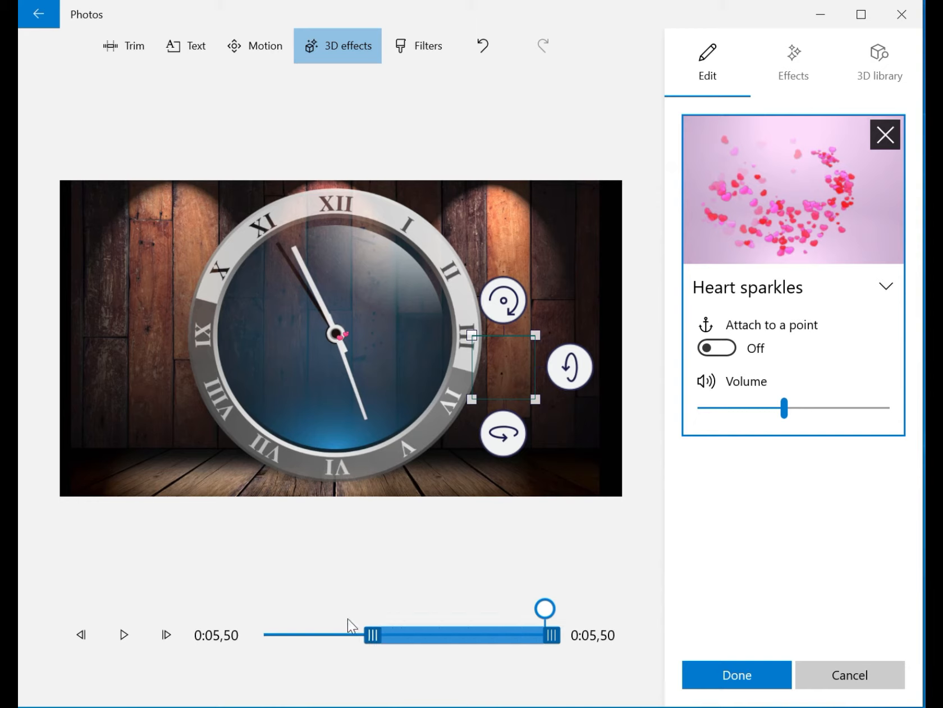
{"action": "left_click_drag", "start_coordinate": [256, 616], "coordinate": [254, 617]}
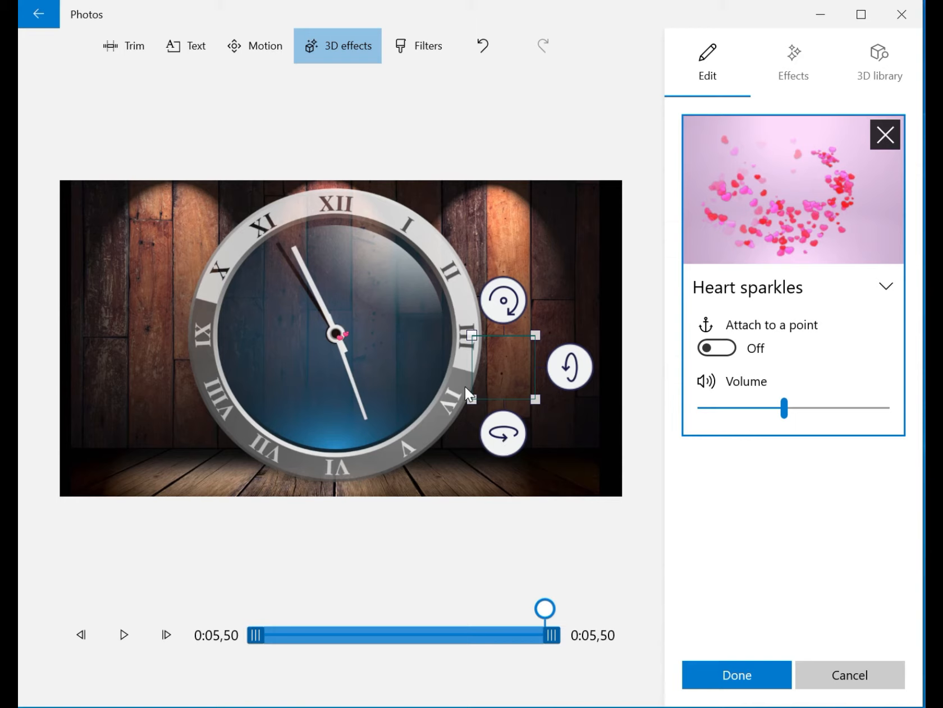
{"action": "left_click_drag", "start_coordinate": [254, 635], "coordinate": [331, 643]}
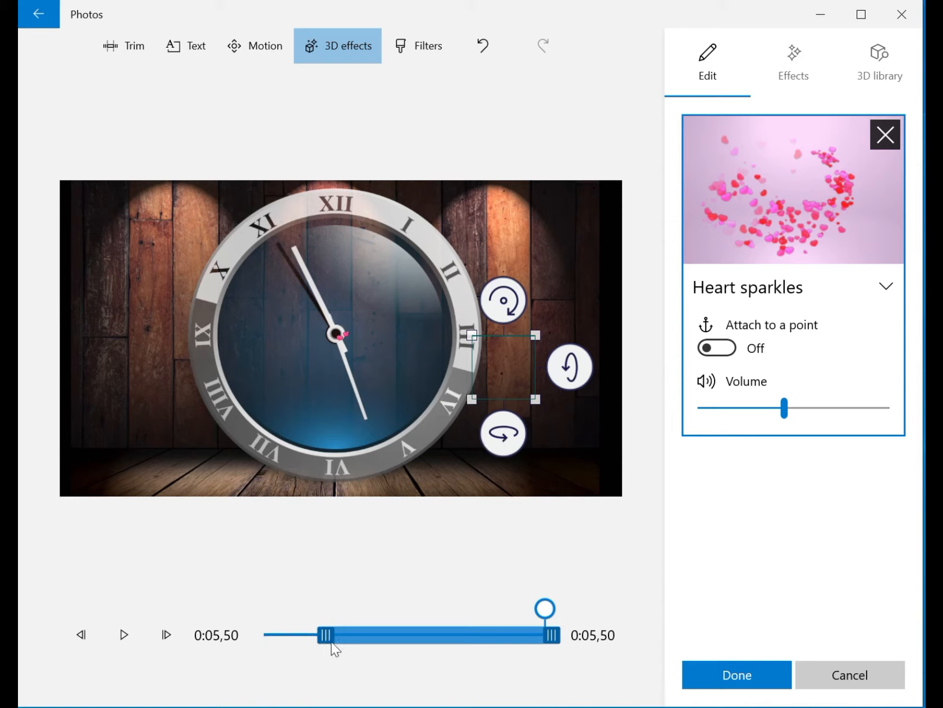
{"action": "left_click_drag", "start_coordinate": [430, 646], "coordinate": [246, 640]}
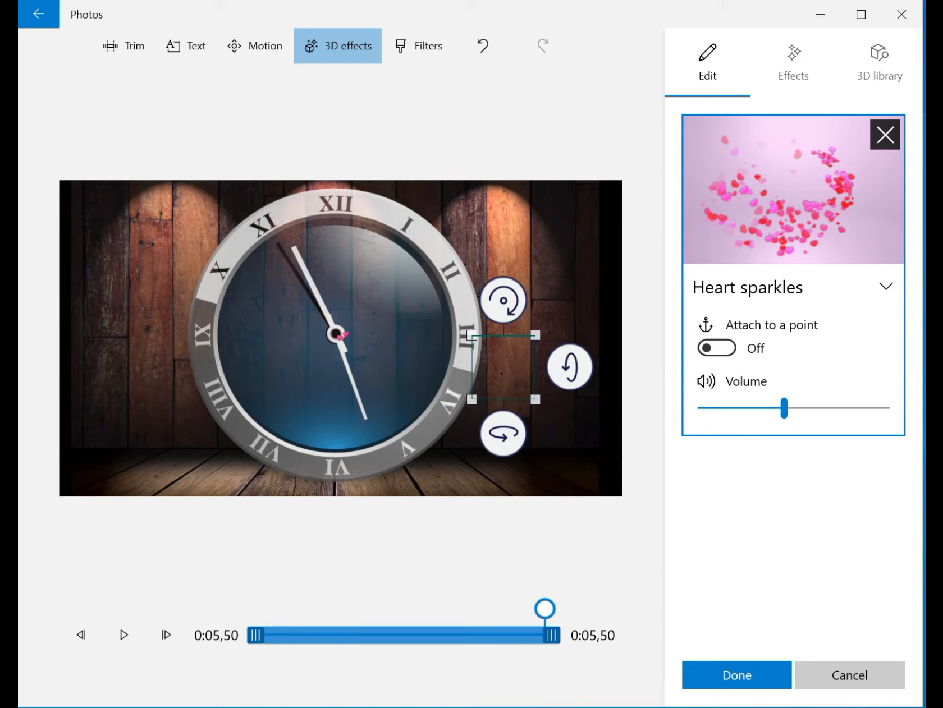
{"action": "left_click", "coordinate": [734, 678]}
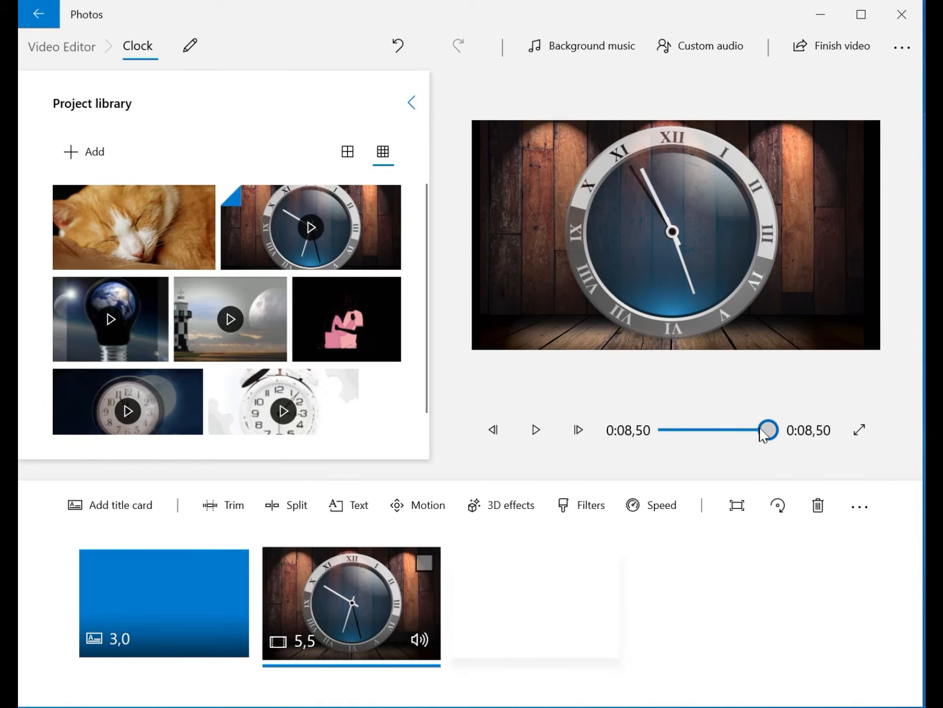
{"action": "left_click_drag", "start_coordinate": [766, 430], "coordinate": [656, 438]}
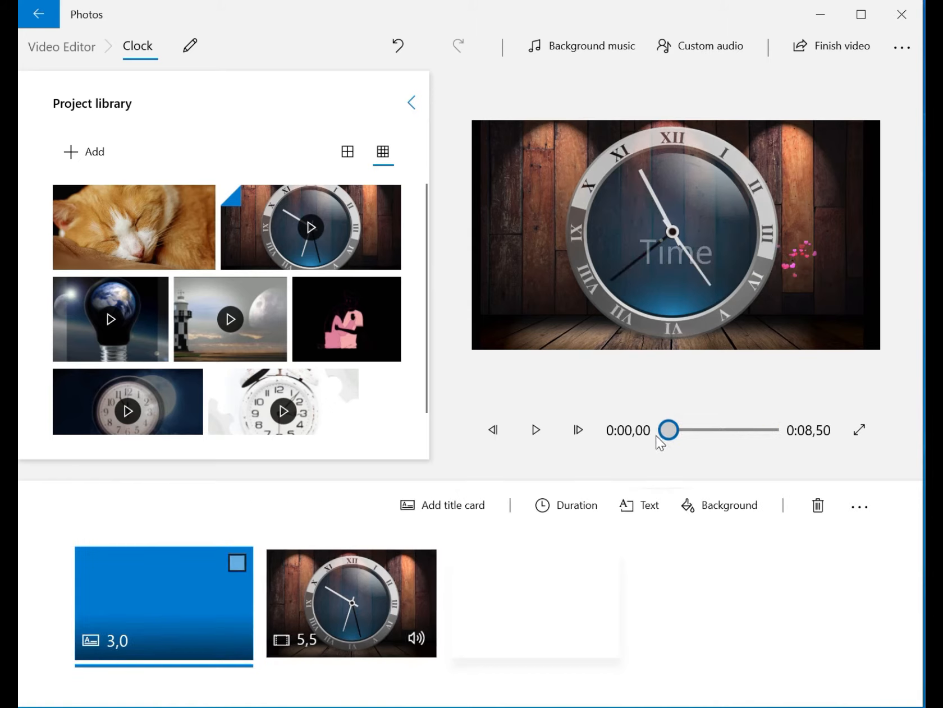
{"action": "left_click", "coordinate": [536, 431]}
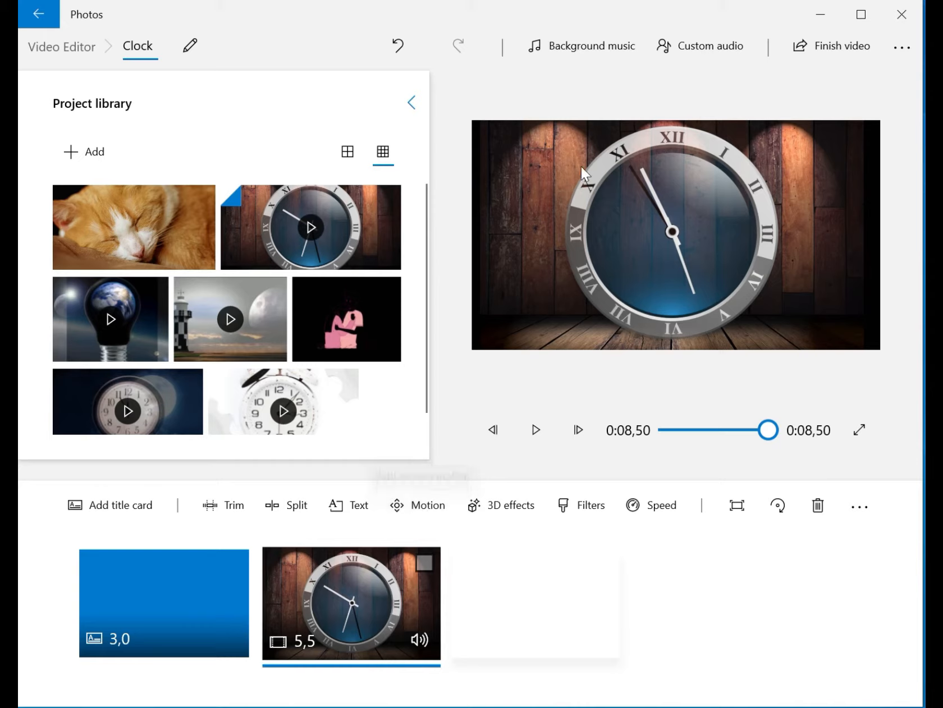
Listen to Anodized, Arcade Party and Block Party, and set Anodized as background music at full volume, synced to the beat.
{"action": "left_click", "coordinate": [596, 50]}
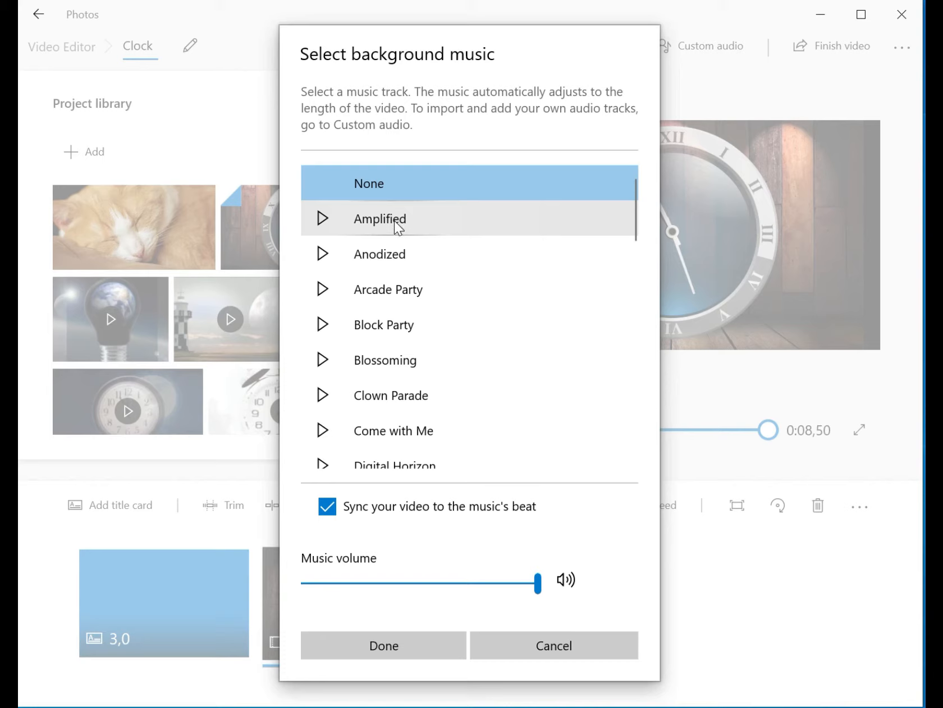
{"action": "left_click", "coordinate": [322, 255]}
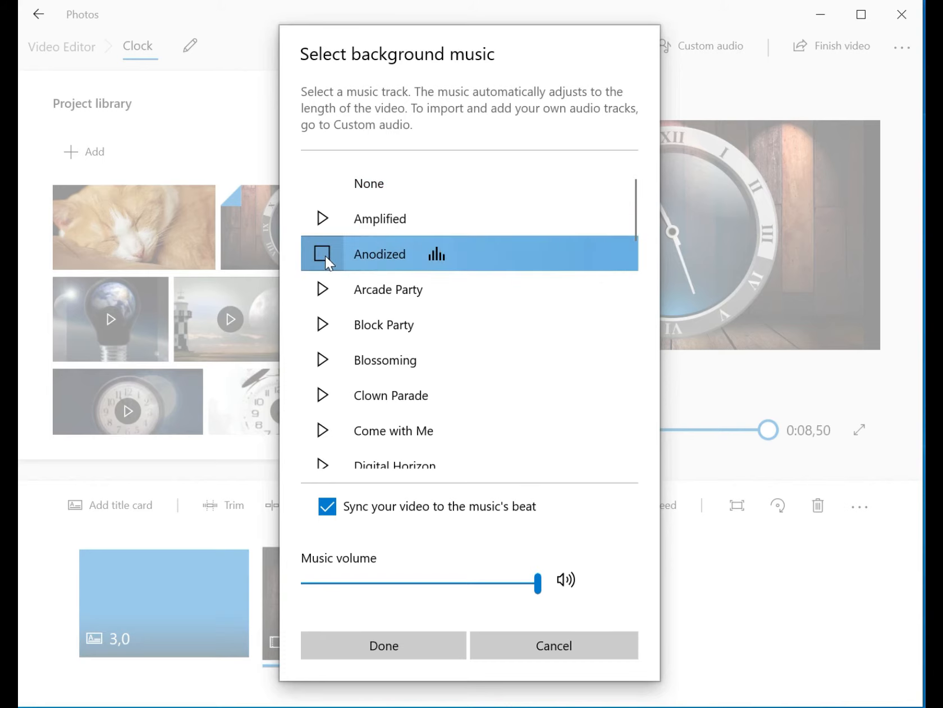
{"action": "left_click", "coordinate": [323, 289]}
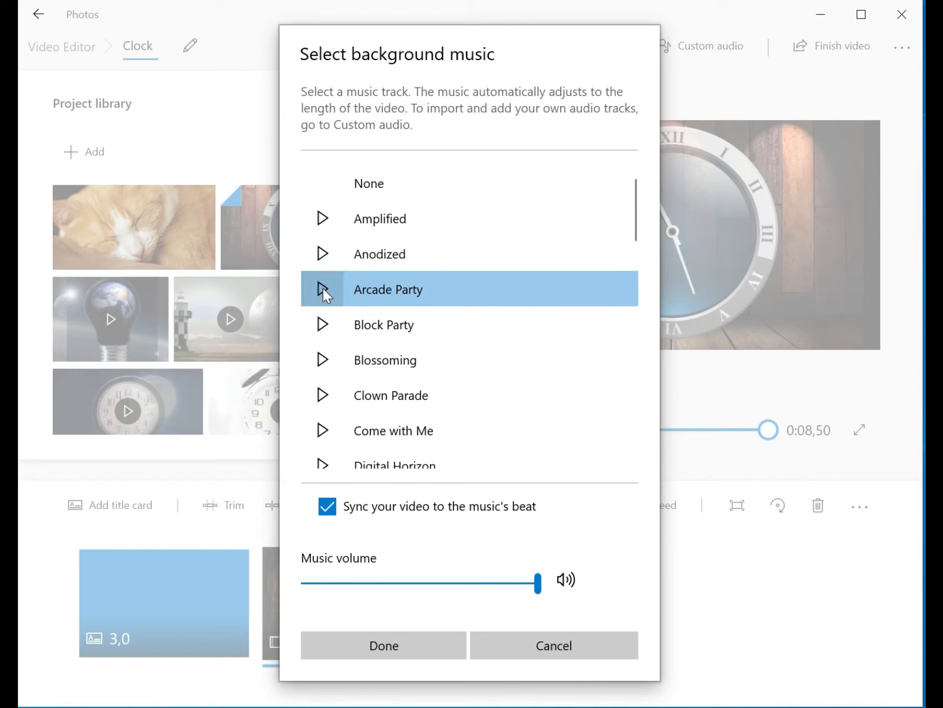
{"action": "left_click", "coordinate": [324, 328]}
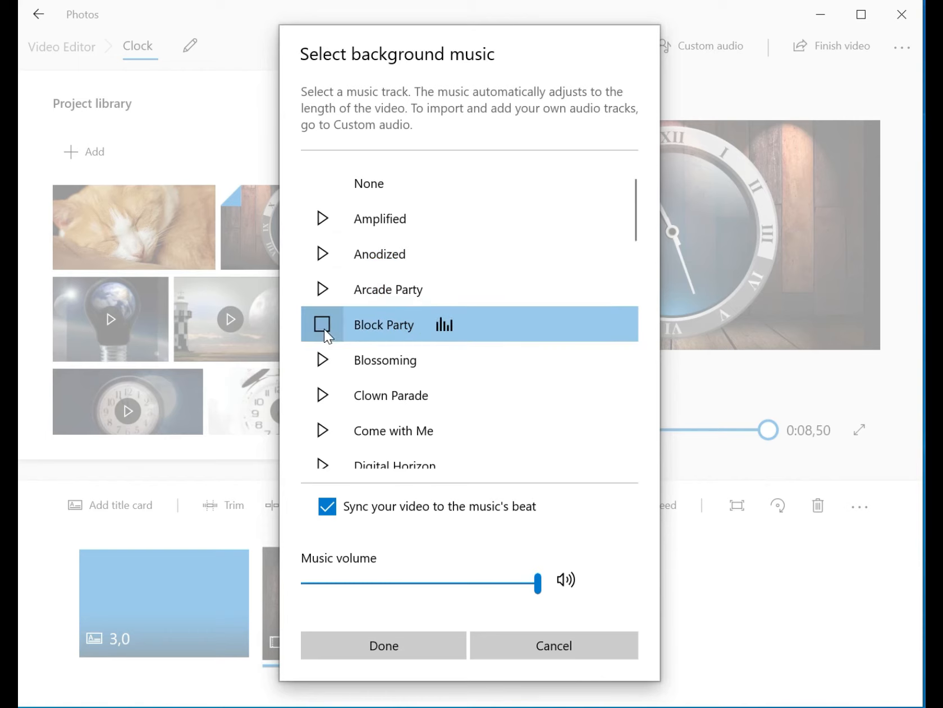
{"action": "left_click", "coordinate": [323, 255]}
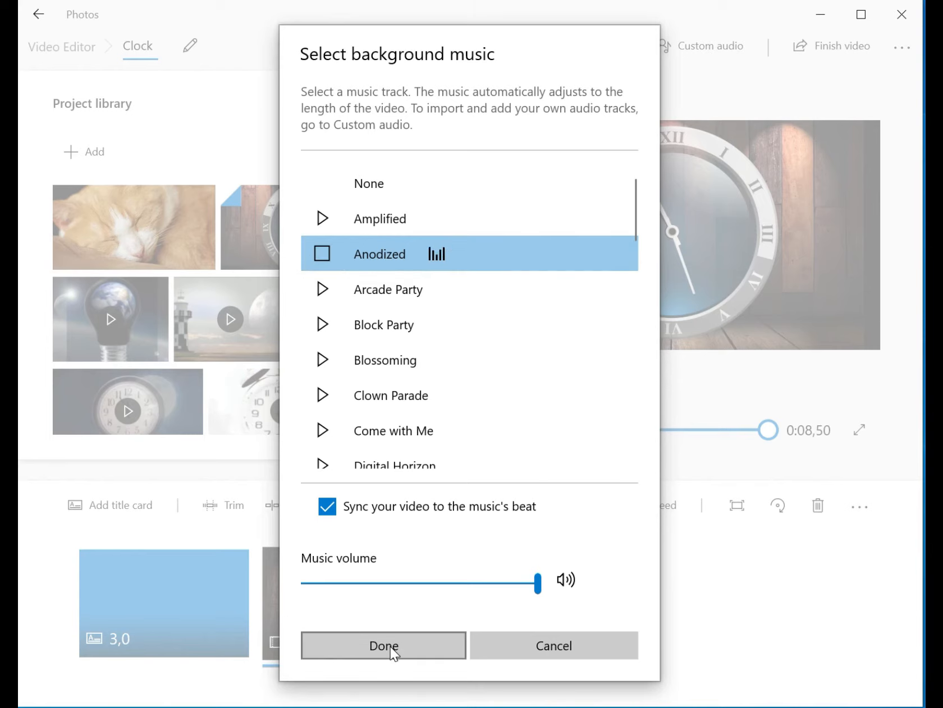
{"action": "mouse_move", "coordinate": [538, 584]}
{"action": "left_mouse_down"}
{"action": "mouse_move", "coordinate": [390, 594]}
{"action": "mouse_move", "coordinate": [549, 585]}
{"action": "mouse_move", "coordinate": [553, 597]}
{"action": "left_mouse_up"}
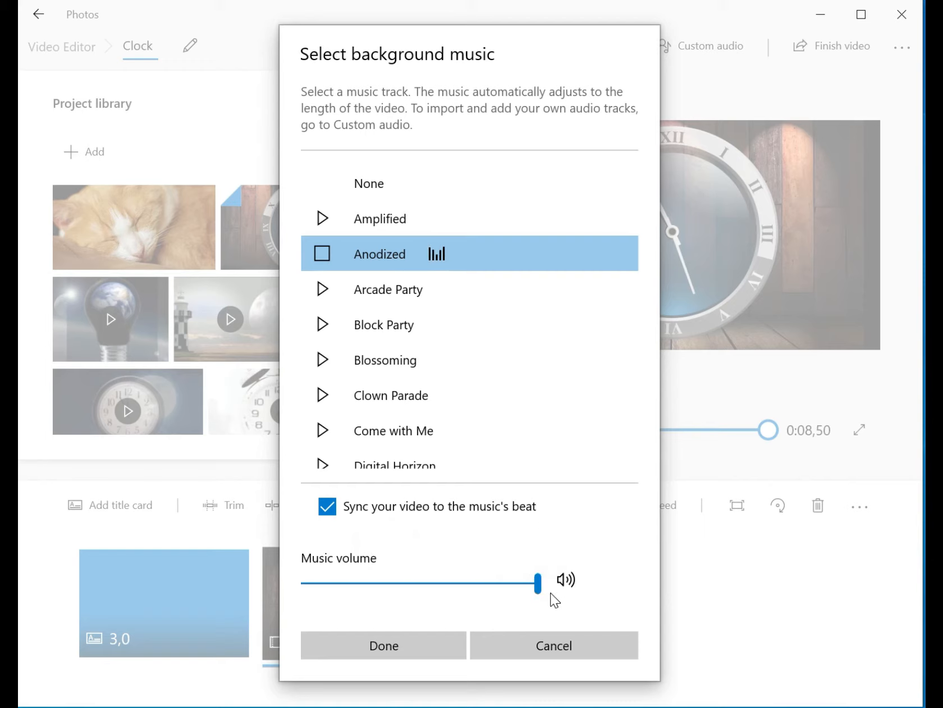
{"action": "left_click", "coordinate": [407, 646]}
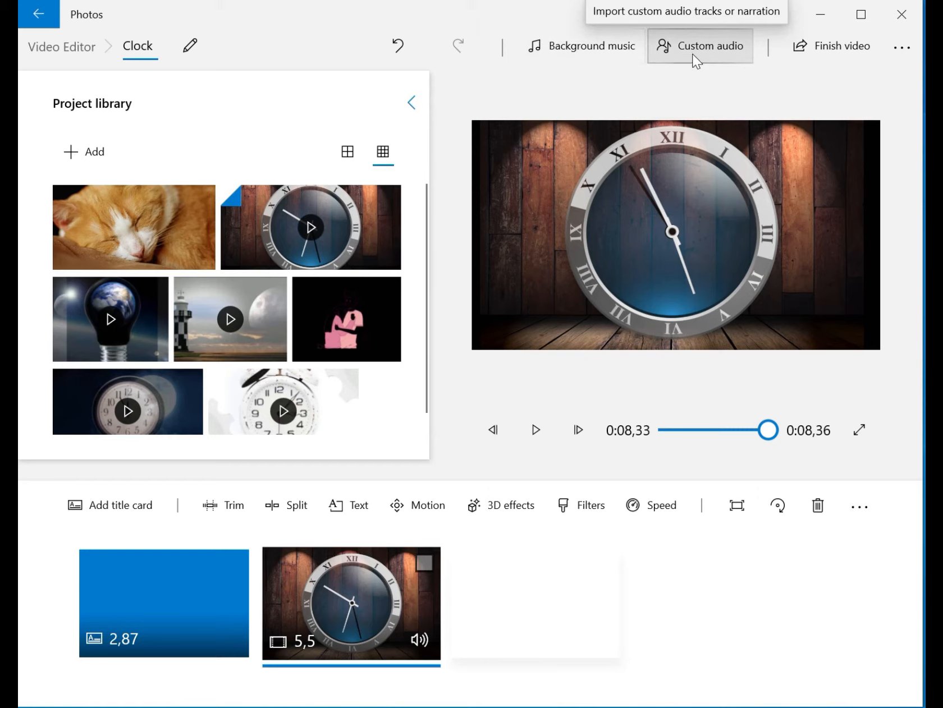
Remove the existing custom audio track and add Bright_Morning.mp3 from the Videos folder again.
{"action": "left_click", "coordinate": [707, 50]}
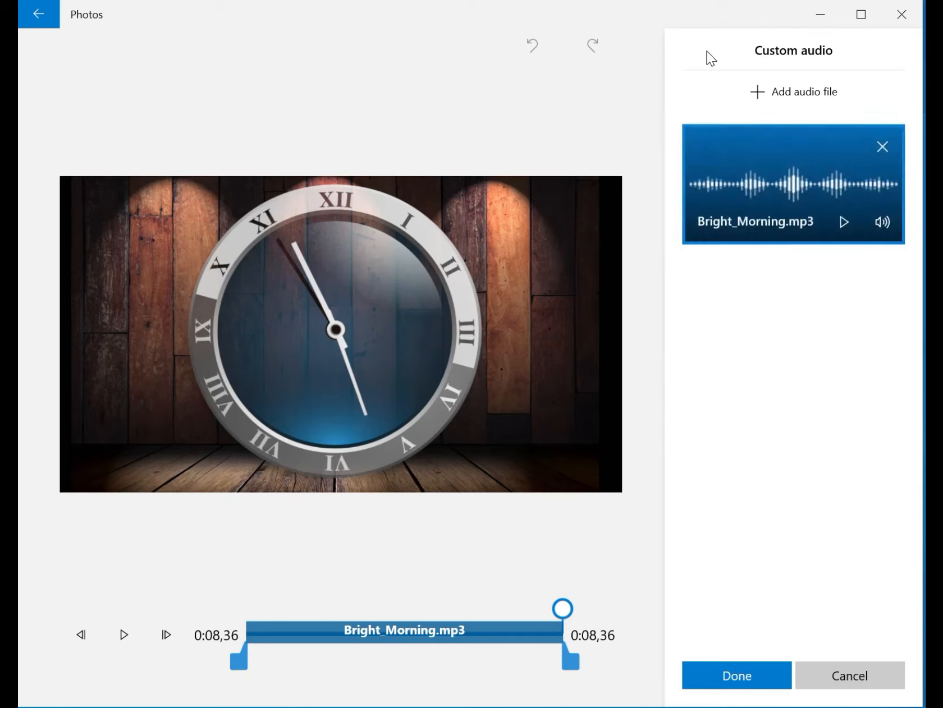
{"action": "left_click", "coordinate": [883, 145]}
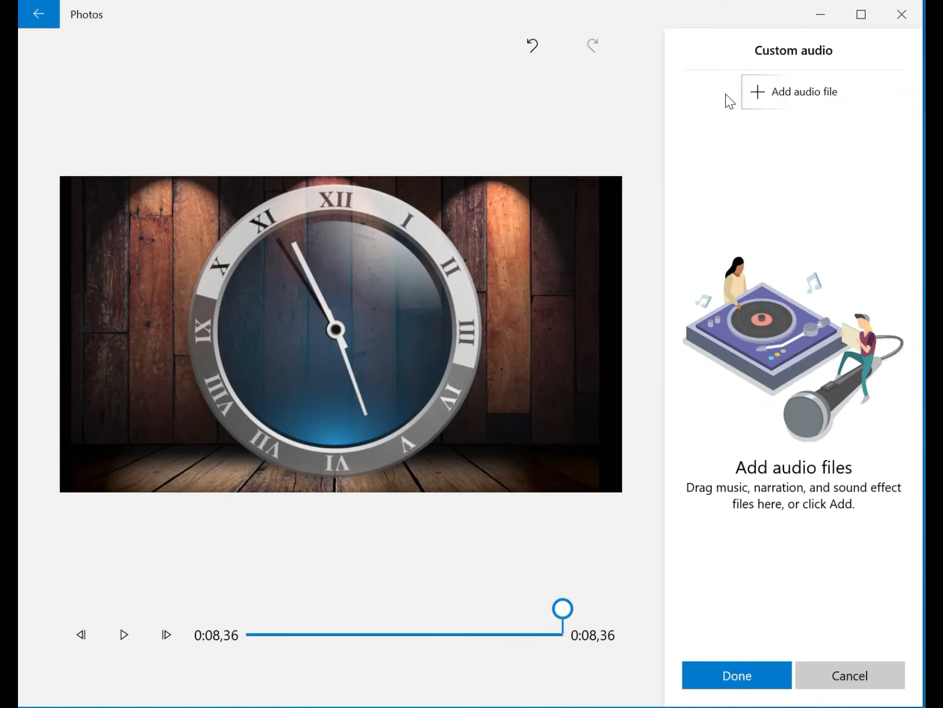
{"action": "left_click", "coordinate": [779, 96]}
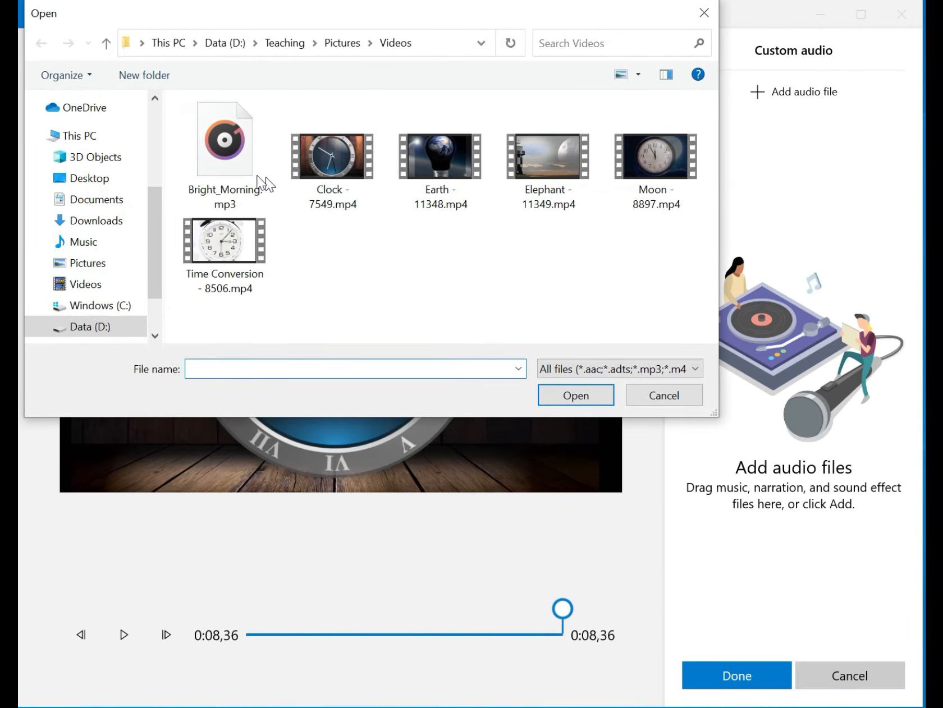
{"action": "left_click", "coordinate": [256, 176]}
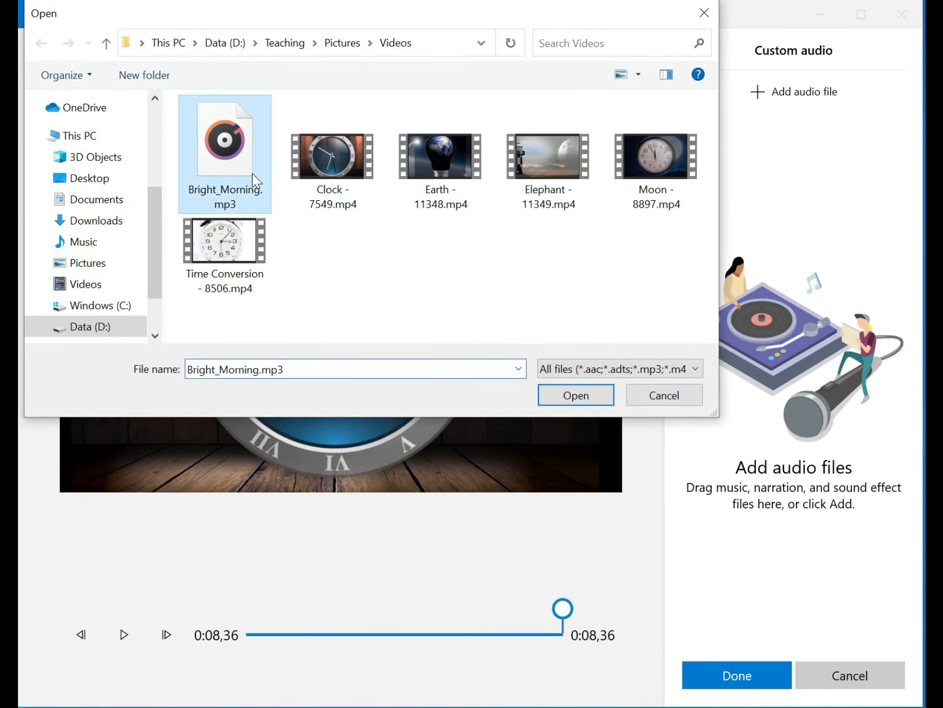
{"action": "left_click", "coordinate": [595, 392]}
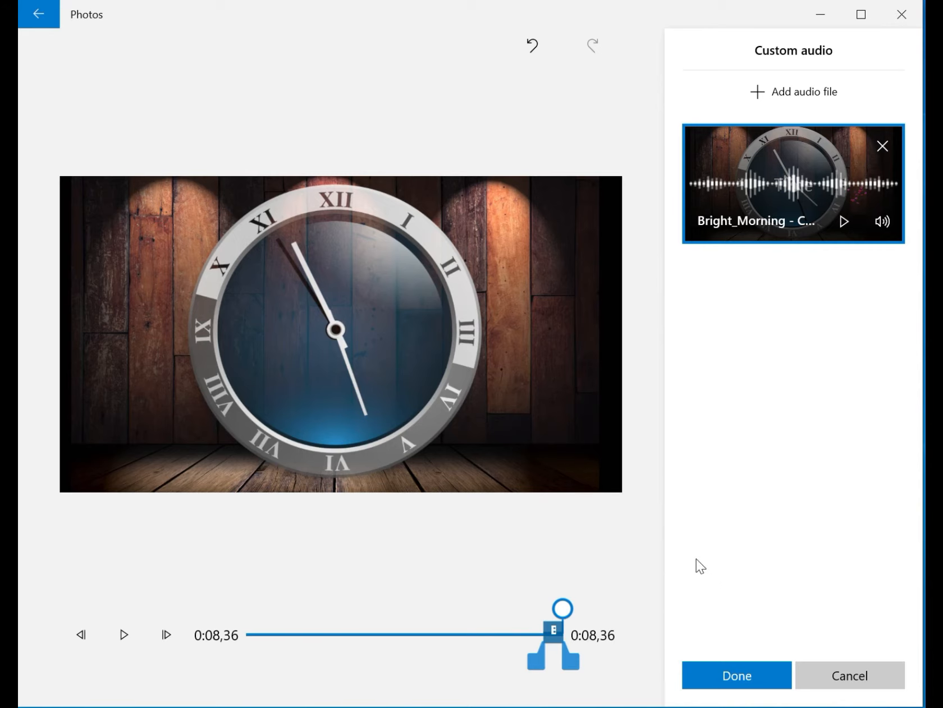
Stretch the Bright_Morning audio across the whole 8.36 s timeline from the start, save it and preview the project.
{"action": "left_click", "coordinate": [488, 655]}
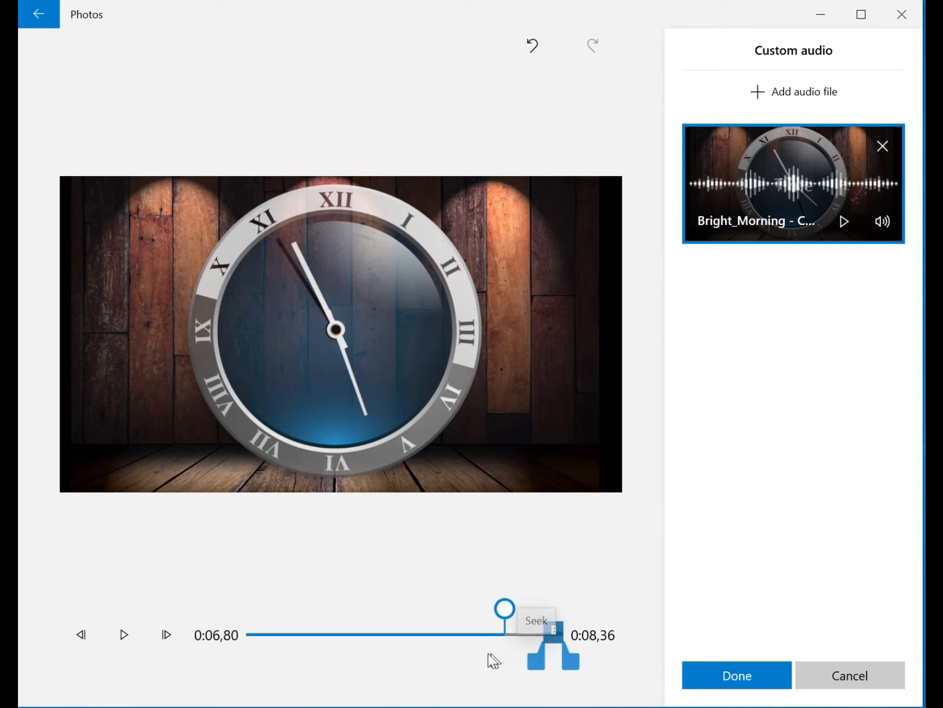
{"action": "left_click_drag", "start_coordinate": [491, 610], "coordinate": [243, 614]}
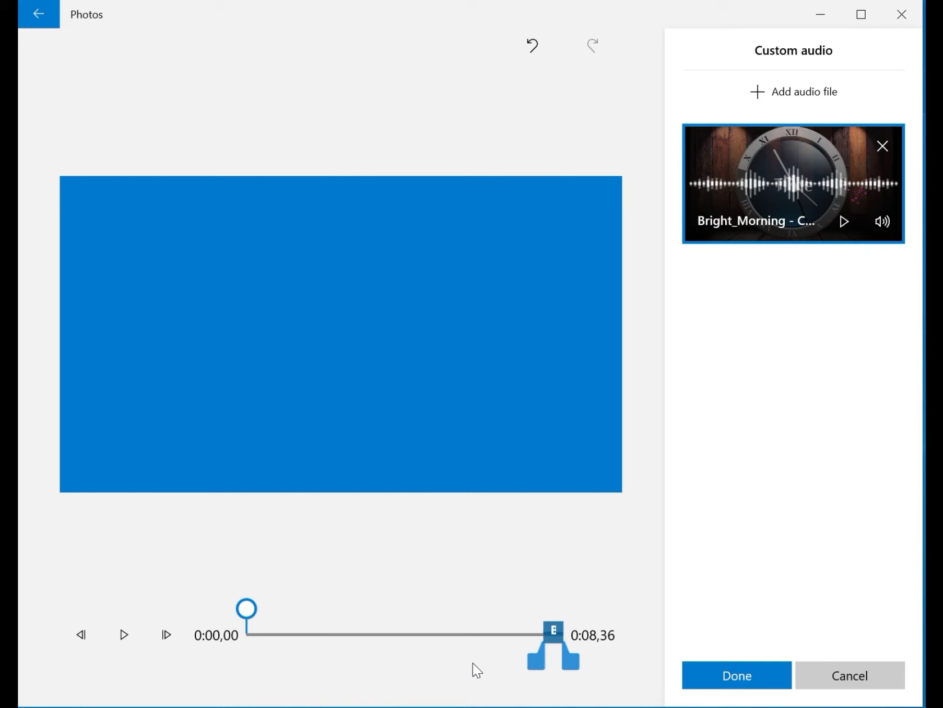
{"action": "mouse_move", "coordinate": [556, 631]}
{"action": "left_mouse_down"}
{"action": "mouse_move", "coordinate": [185, 637]}
{"action": "mouse_move", "coordinate": [284, 646]}
{"action": "mouse_move", "coordinate": [275, 662]}
{"action": "mouse_move", "coordinate": [590, 665]}
{"action": "left_mouse_up"}
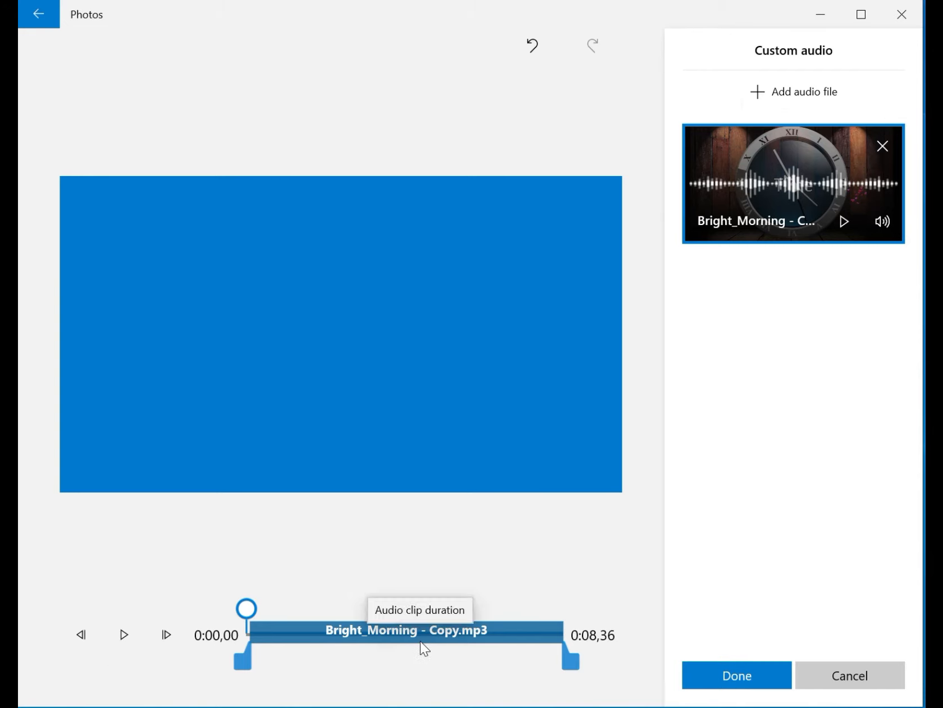
{"action": "mouse_move", "coordinate": [572, 662]}
{"action": "left_mouse_down"}
{"action": "mouse_move", "coordinate": [474, 666]}
{"action": "mouse_move", "coordinate": [571, 666]}
{"action": "left_mouse_up"}
{"action": "left_click", "coordinate": [709, 676]}
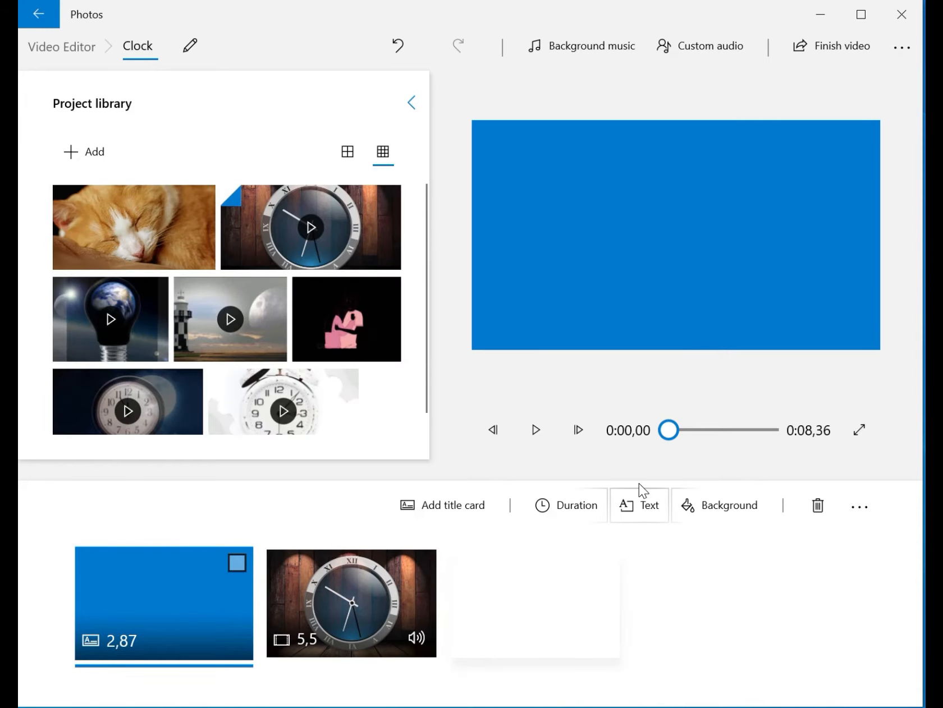
{"action": "left_click", "coordinate": [536, 432]}
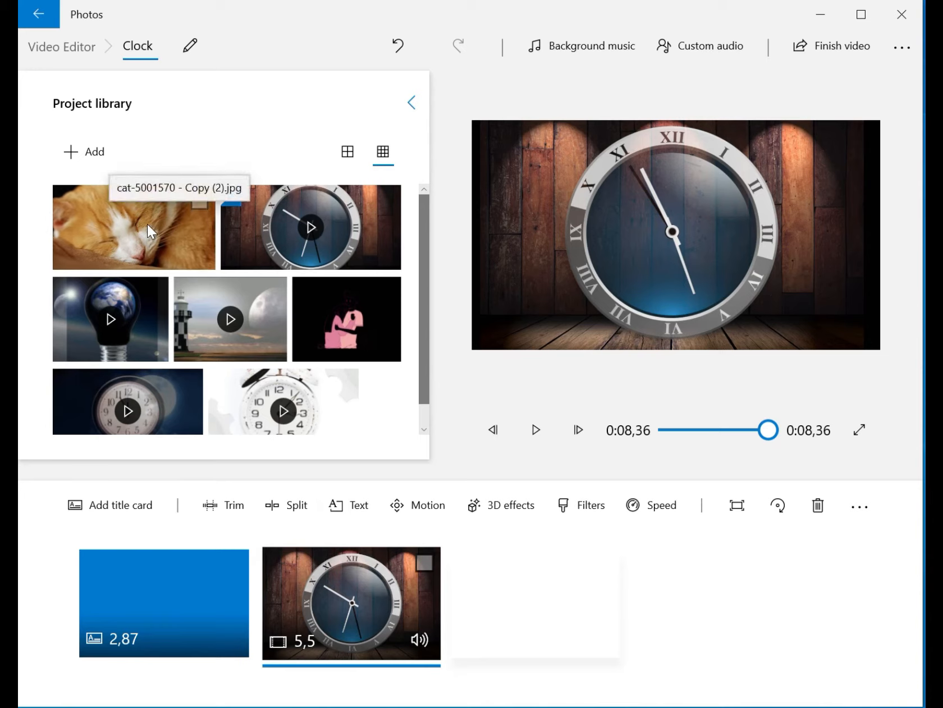
Add the sleeping cat photo after the clock clip in the storyboard and caption it "Cat sleeping".
{"action": "left_click_drag", "start_coordinate": [147, 224], "coordinate": [564, 624]}
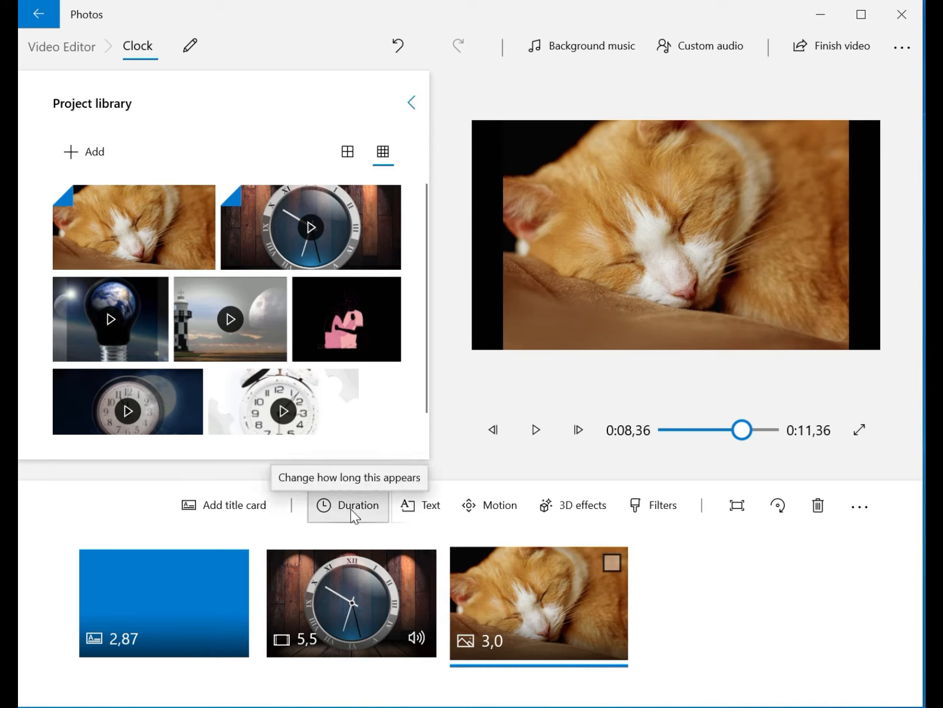
{"action": "left_click", "coordinate": [431, 509]}
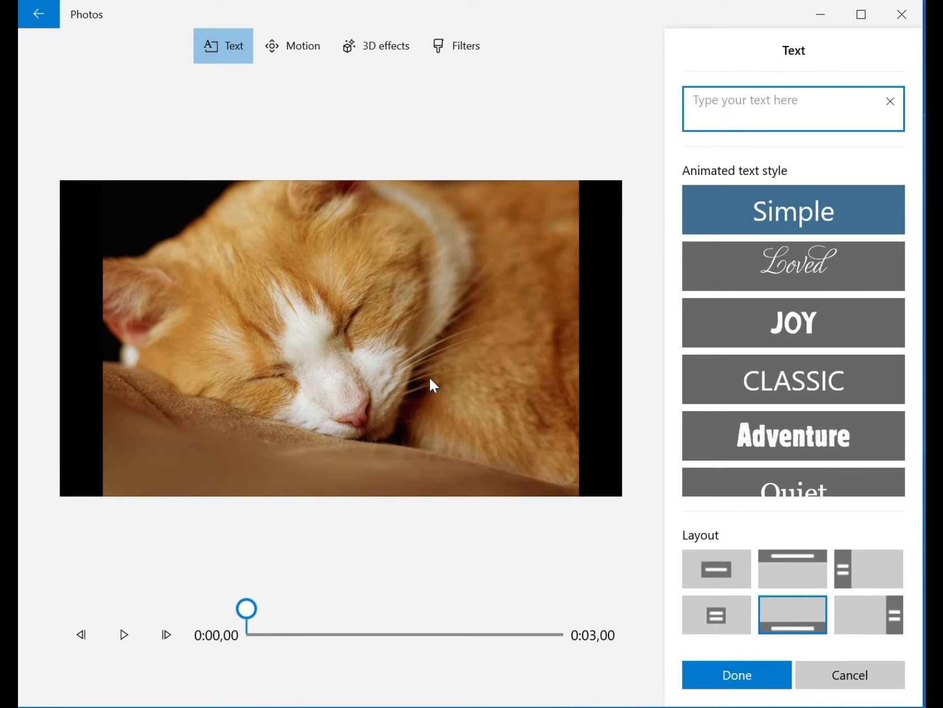
{"action": "type", "text": "Cat sle"}
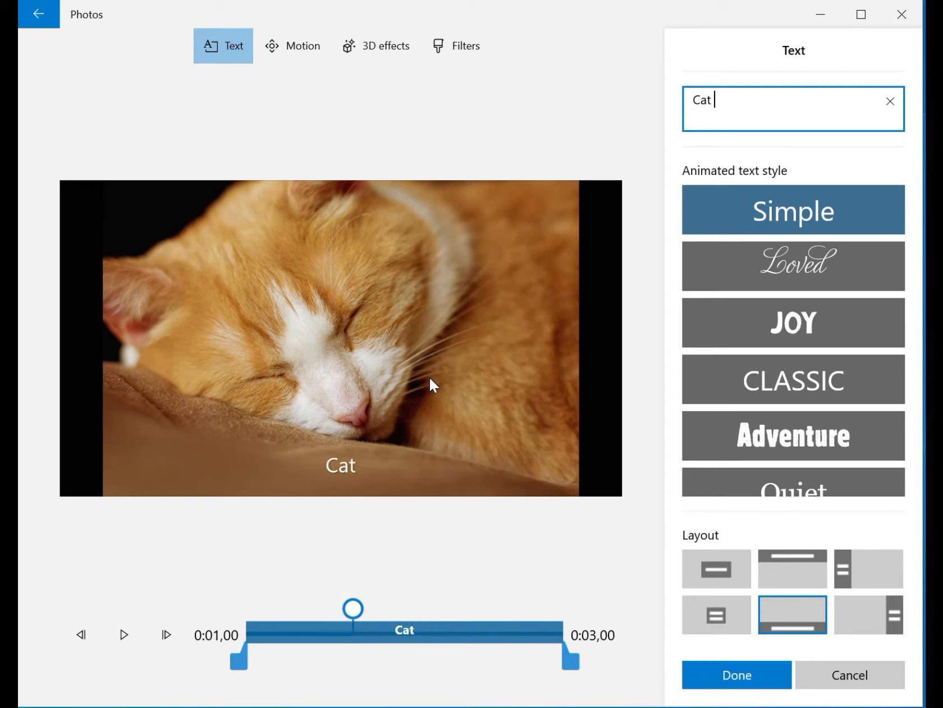
{"action": "type", "text": "pping"}
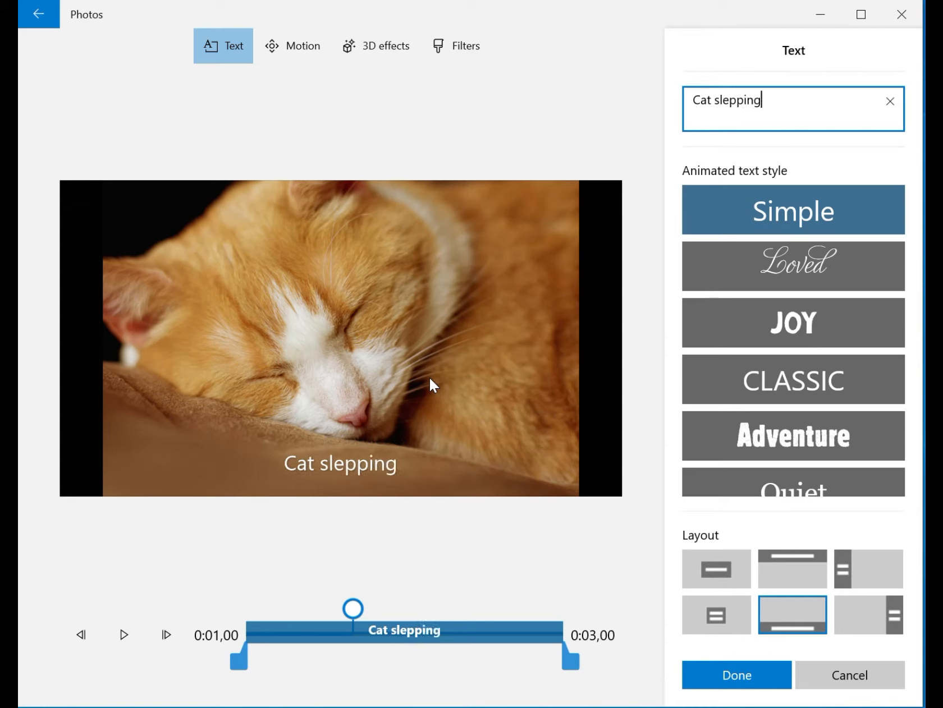
{"action": "key", "text": "BackSpace"}
{"action": "key", "text": "BackSpace"}
{"action": "key", "text": "BackSpace"}
{"action": "key", "text": "BackSpace"}
{"action": "key", "text": "BackSpace"}
{"action": "key", "text": "BackSpace"}
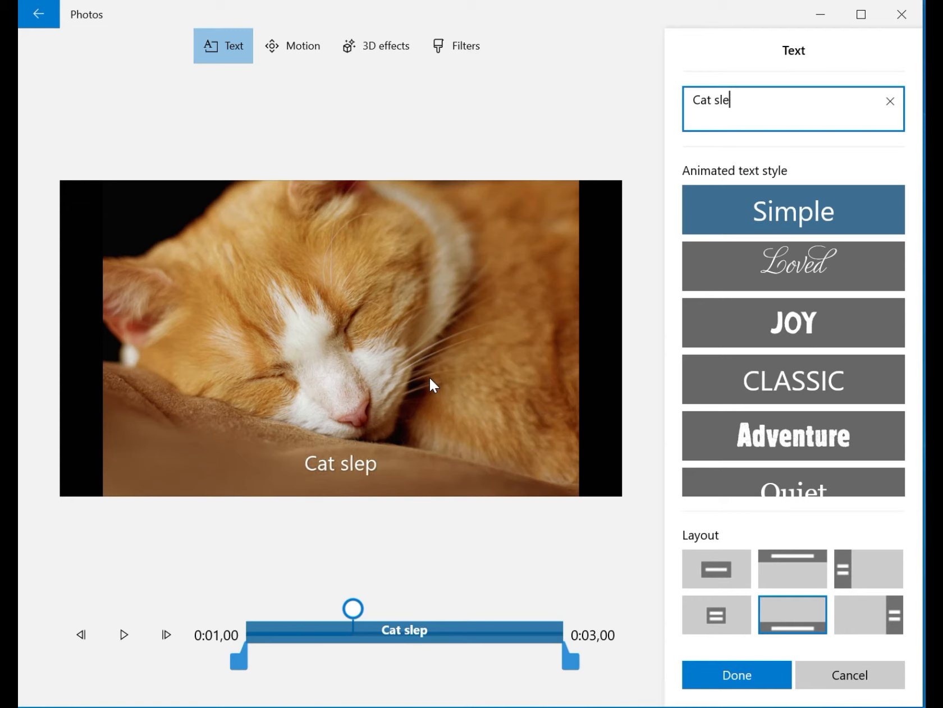
{"action": "type", "text": "ee"}
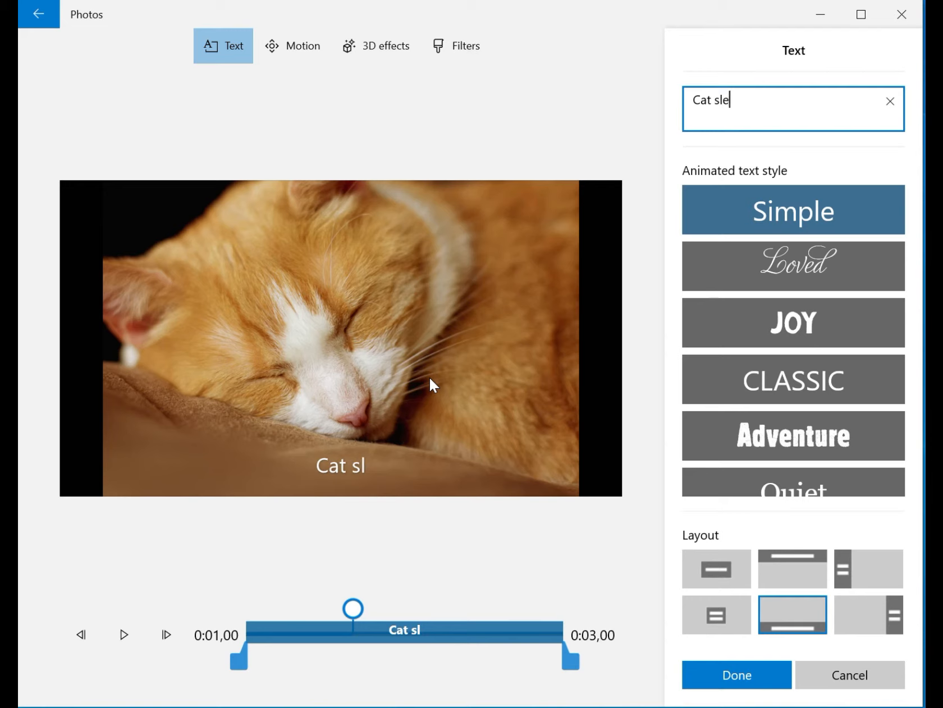
{"action": "type", "text": "ping"}
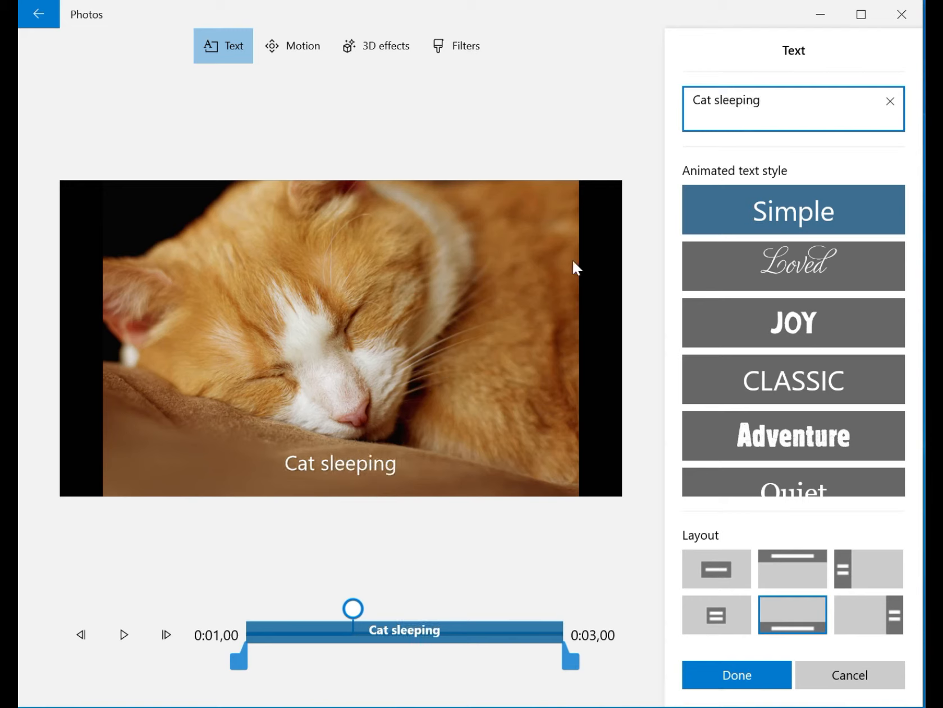
Try the Simple, Loved, Joy, Classic and Adventure text styles on the cat caption, and settle on Quiet.
{"action": "left_click", "coordinate": [815, 223]}
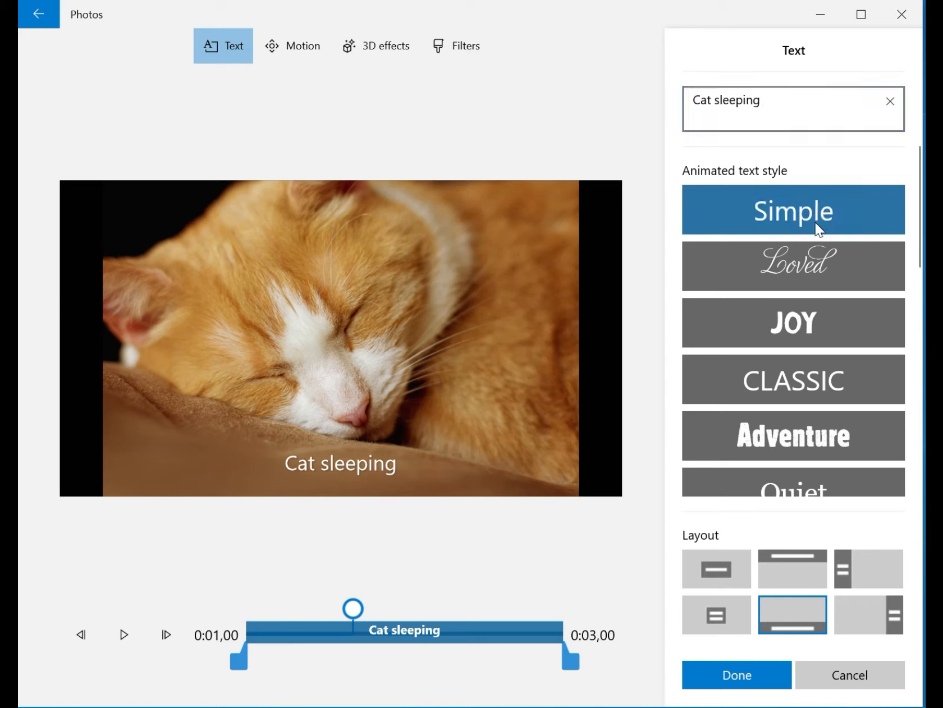
{"action": "left_click", "coordinate": [800, 261]}
{"action": "left_click", "coordinate": [784, 332]}
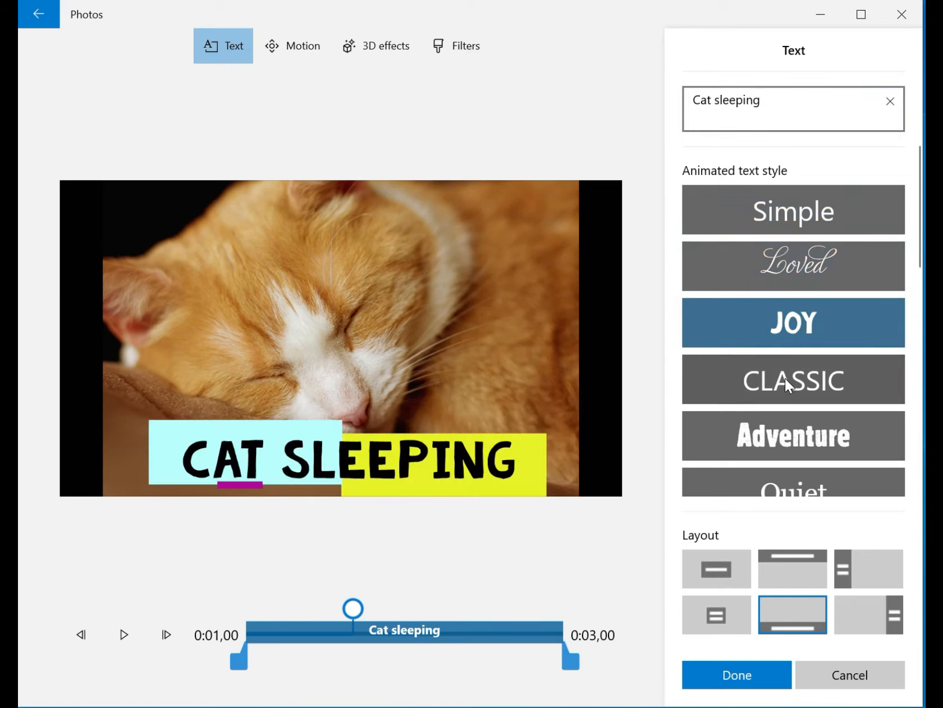
{"action": "left_click", "coordinate": [785, 381]}
{"action": "left_click", "coordinate": [817, 441]}
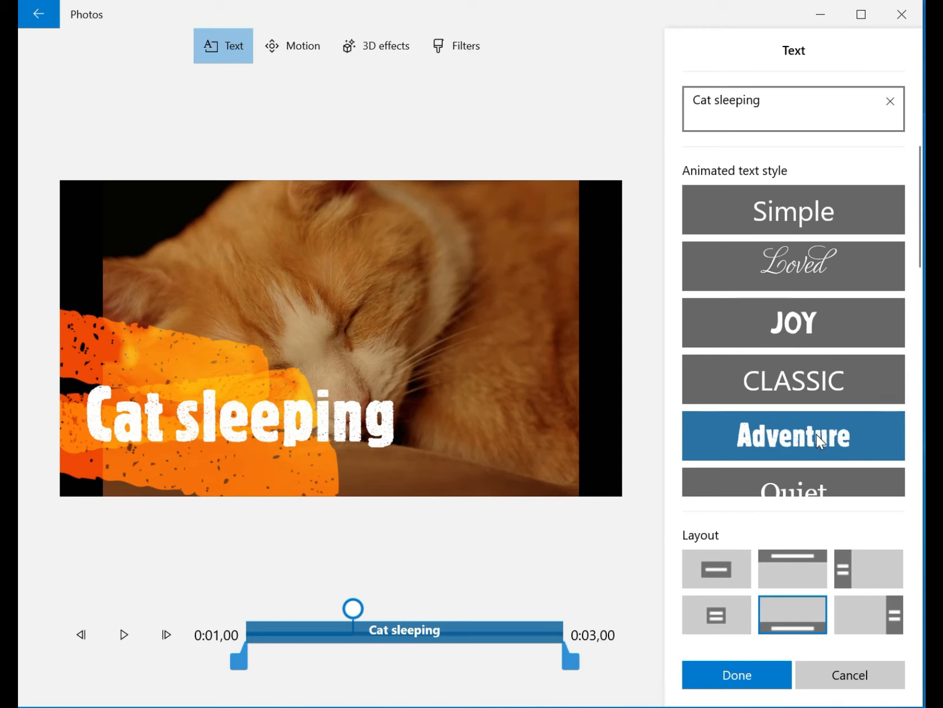
{"action": "scroll", "coordinate": [817, 436], "scroll_direction": "down", "scroll_amount": 1}
{"action": "left_click", "coordinate": [808, 437]}
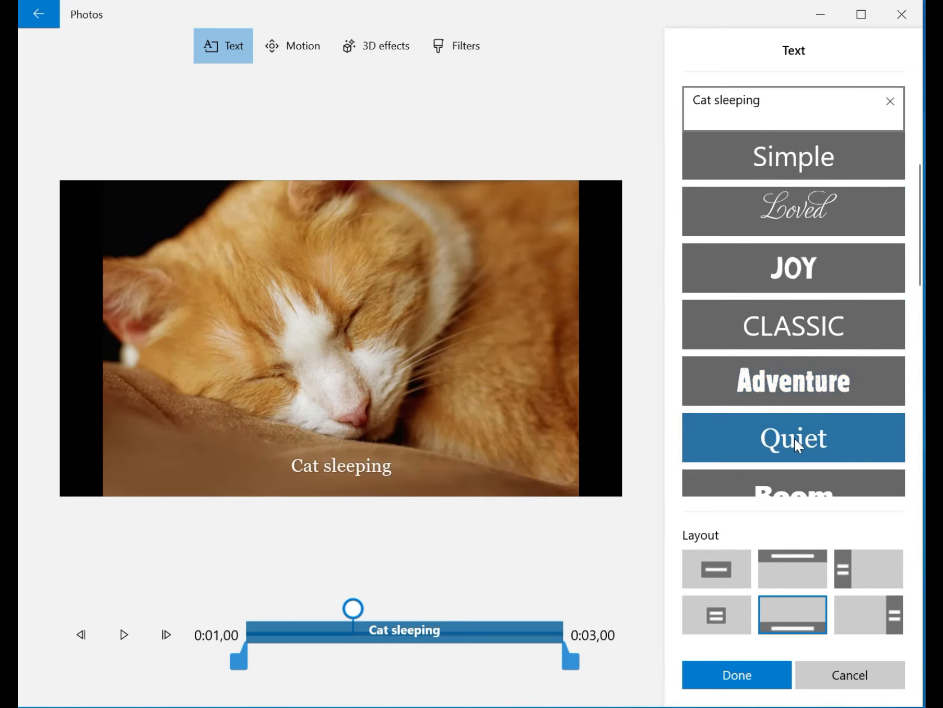
Try the centred, top, left, right and Title 2 layouts for the cat caption, and return it to the Bottom layout.
{"action": "left_click", "coordinate": [717, 574]}
{"action": "left_click", "coordinate": [797, 566]}
{"action": "left_click", "coordinate": [870, 572]}
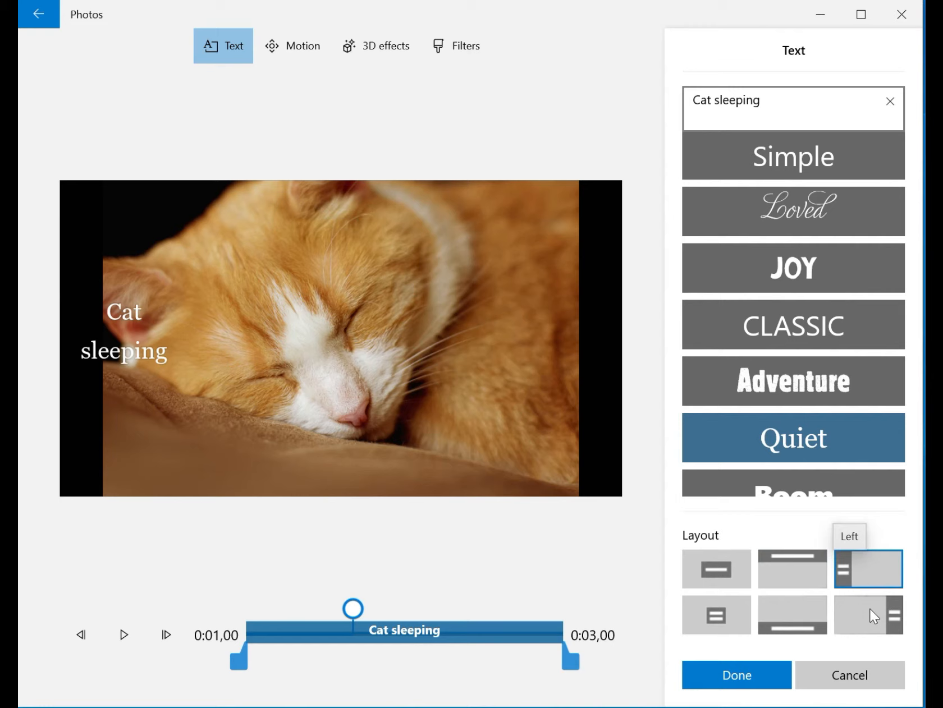
{"action": "left_click", "coordinate": [869, 615]}
{"action": "left_click", "coordinate": [806, 619]}
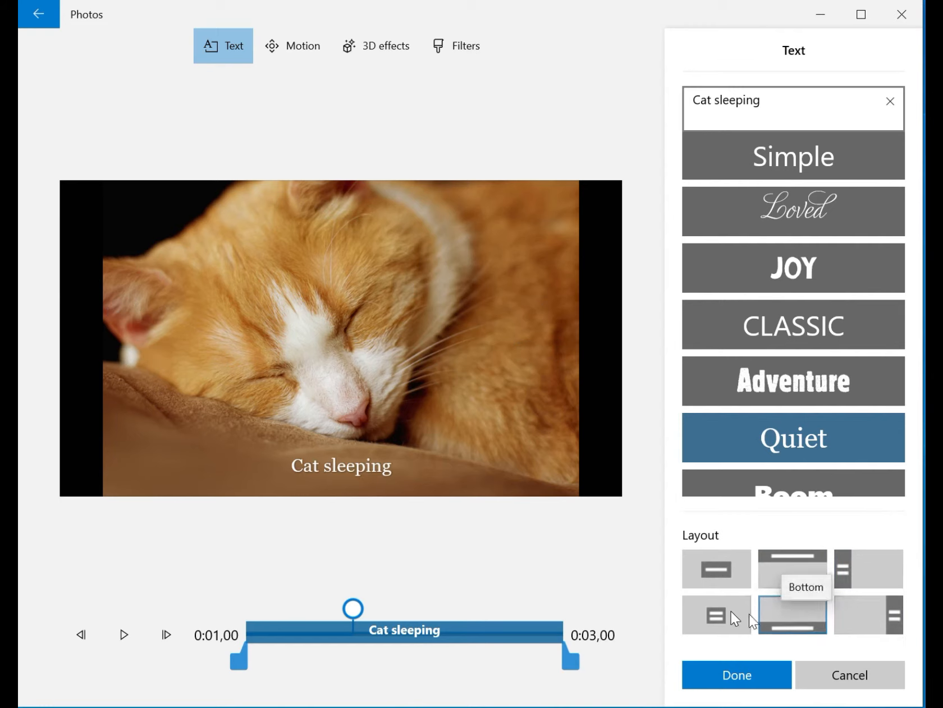
{"action": "left_click", "coordinate": [731, 610]}
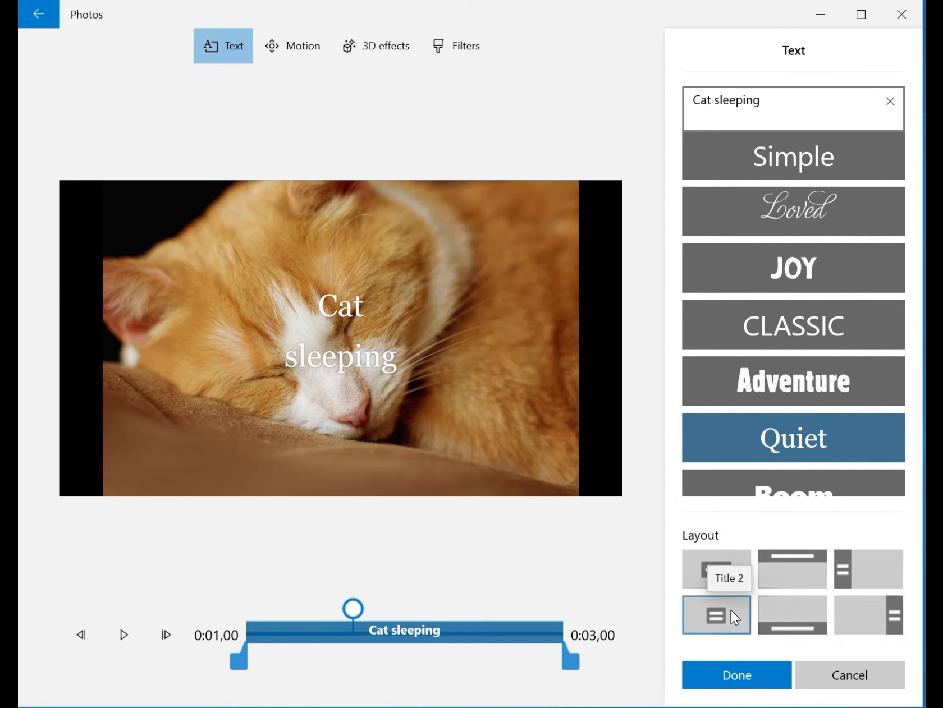
{"action": "left_click", "coordinate": [784, 619]}
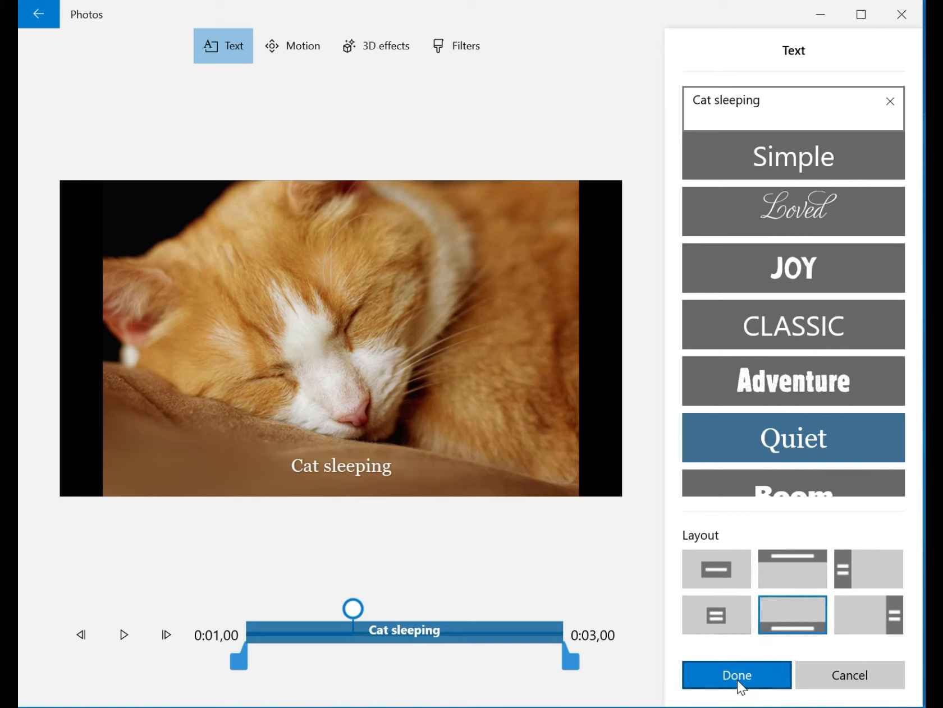
Shorten the cat caption's display time, stretch it back across the whole 3.00 s photo, and save the text.
{"action": "left_click_drag", "start_coordinate": [572, 659], "coordinate": [468, 654]}
{"action": "left_click_drag", "start_coordinate": [420, 654], "coordinate": [572, 679]}
{"action": "mouse_move", "coordinate": [570, 663]}
{"action": "left_mouse_down"}
{"action": "mouse_move", "coordinate": [484, 673]}
{"action": "mouse_move", "coordinate": [582, 661]}
{"action": "left_mouse_up"}
{"action": "mouse_move", "coordinate": [239, 669]}
{"action": "left_mouse_down"}
{"action": "mouse_move", "coordinate": [303, 664]}
{"action": "mouse_move", "coordinate": [230, 664]}
{"action": "left_mouse_up"}
{"action": "left_click", "coordinate": [751, 678]}
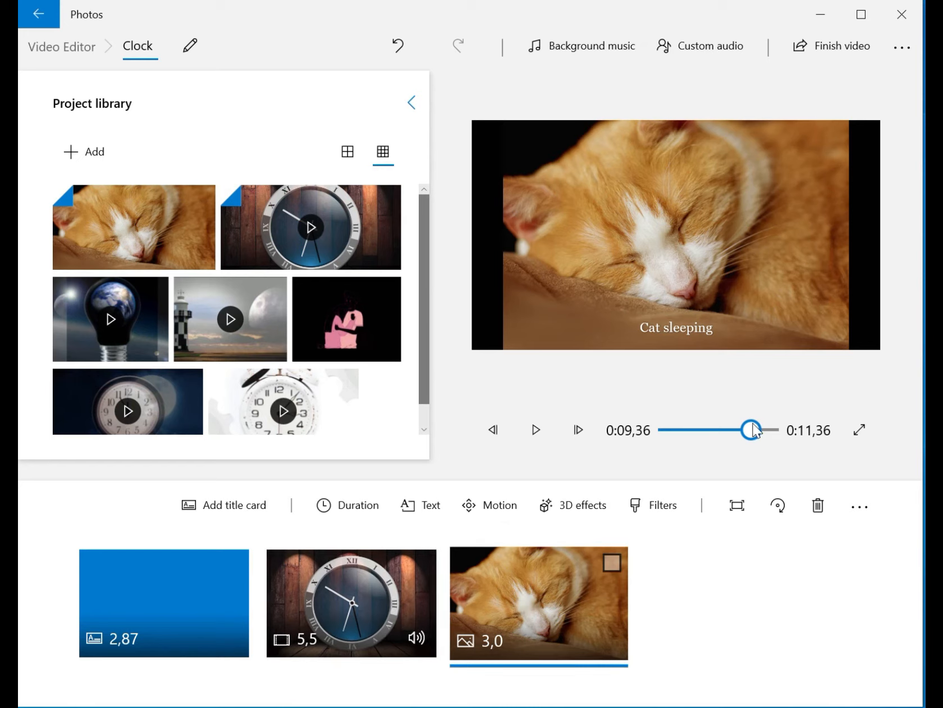
Rewind the project to the start and export it in High 1080p quality as Clock.mp4 in the BackgroundImage folder, replacing the existing file.
{"action": "left_click_drag", "start_coordinate": [751, 430], "coordinate": [666, 436]}
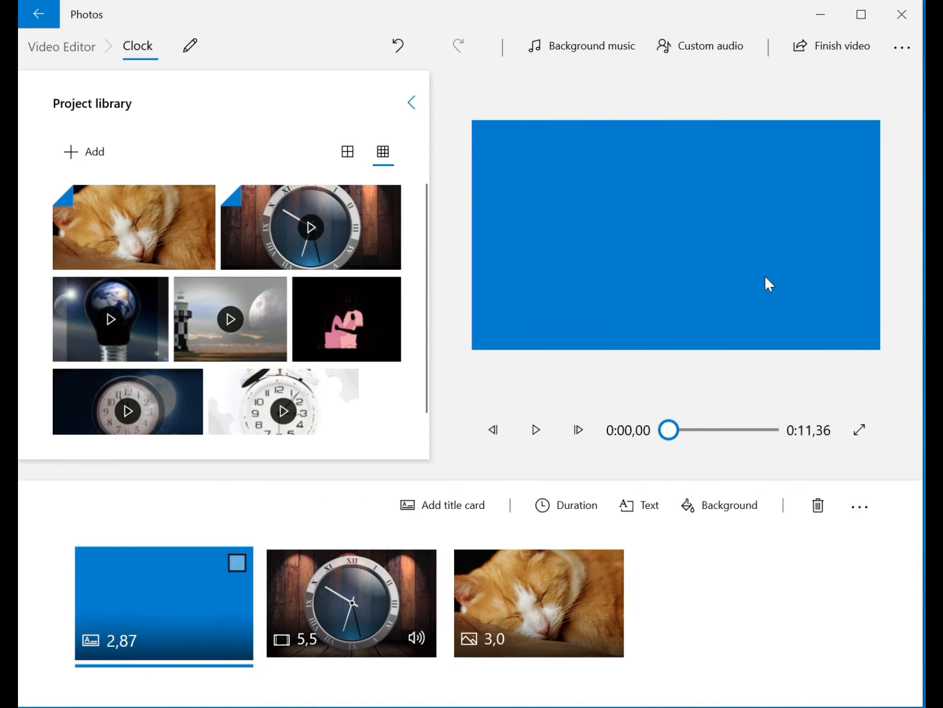
{"action": "left_click", "coordinate": [827, 49]}
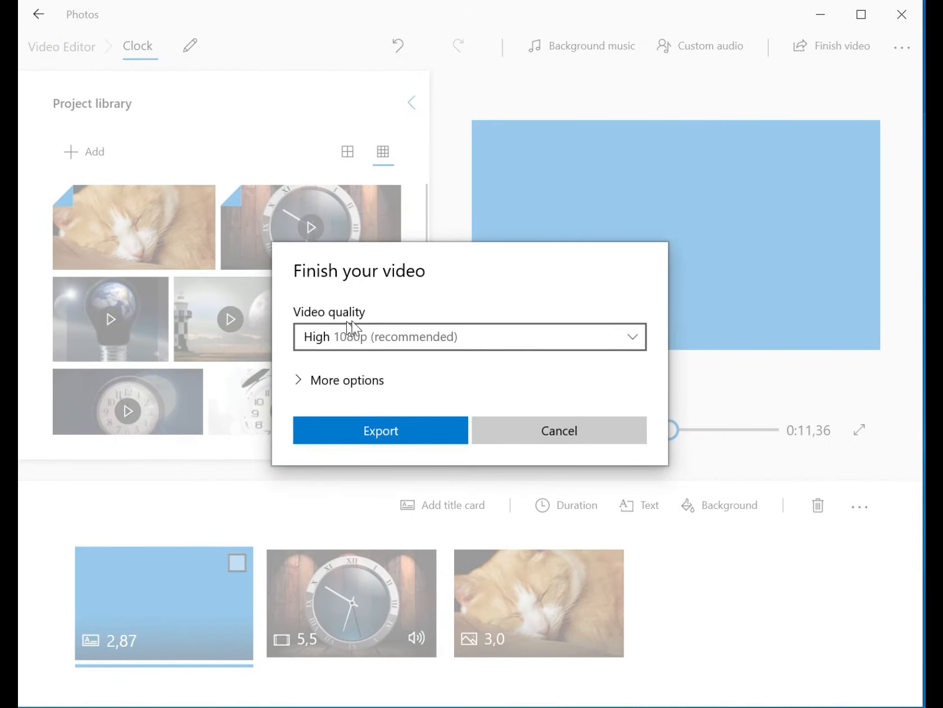
{"action": "left_click", "coordinate": [633, 338]}
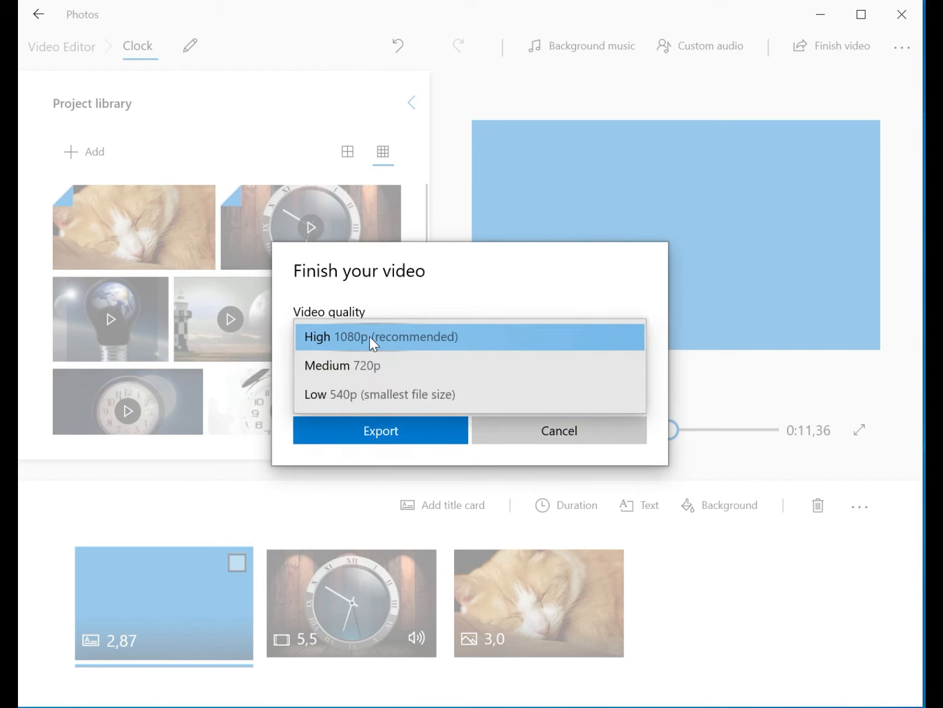
{"action": "left_click", "coordinate": [470, 345]}
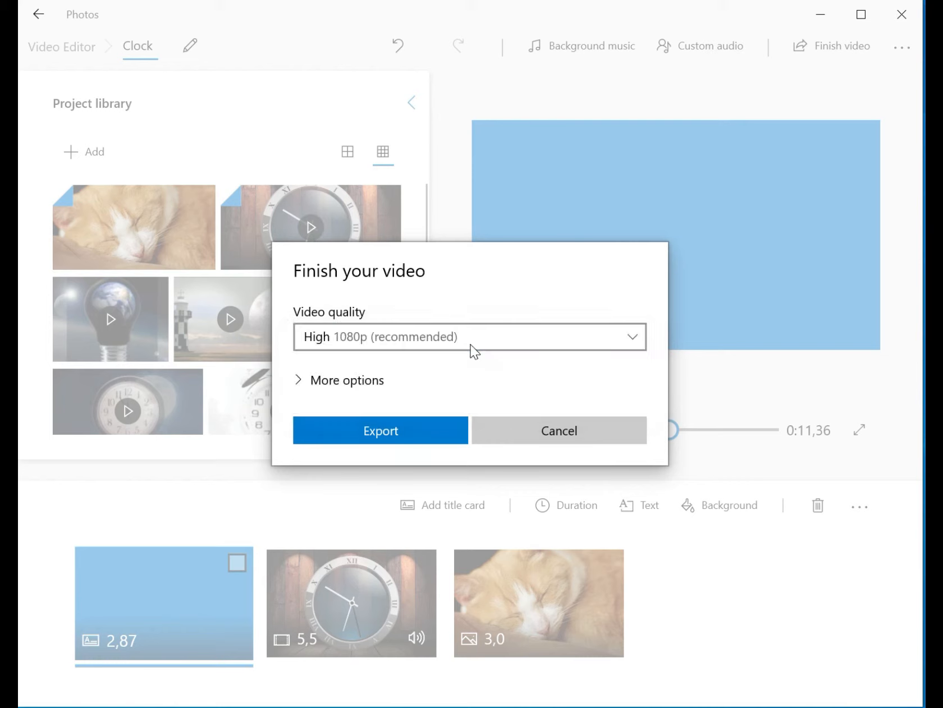
{"action": "left_click", "coordinate": [396, 434]}
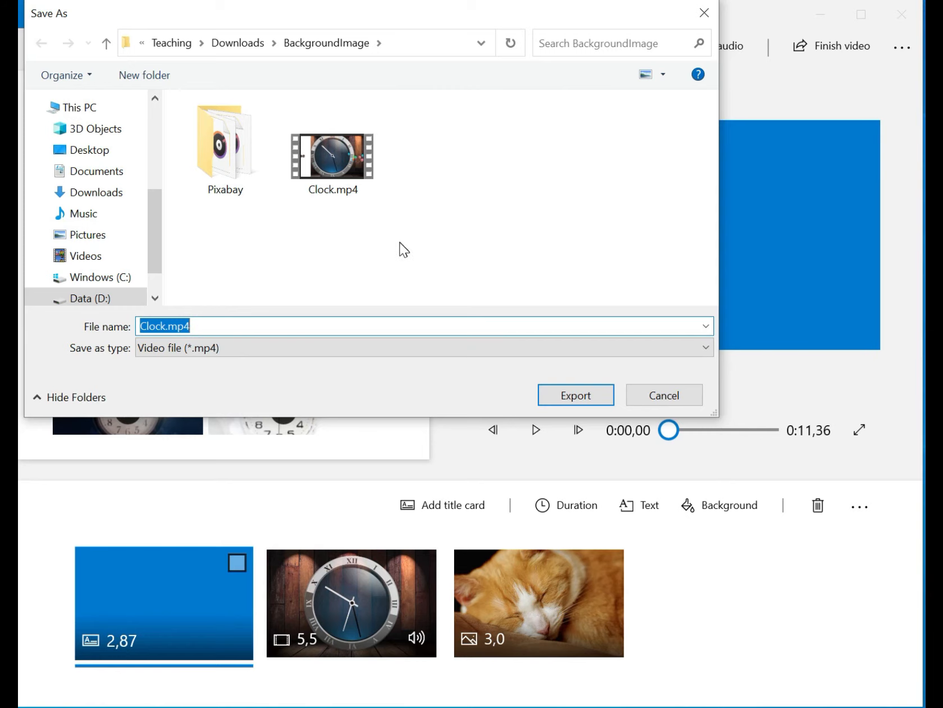
{"action": "left_click", "coordinate": [575, 398]}
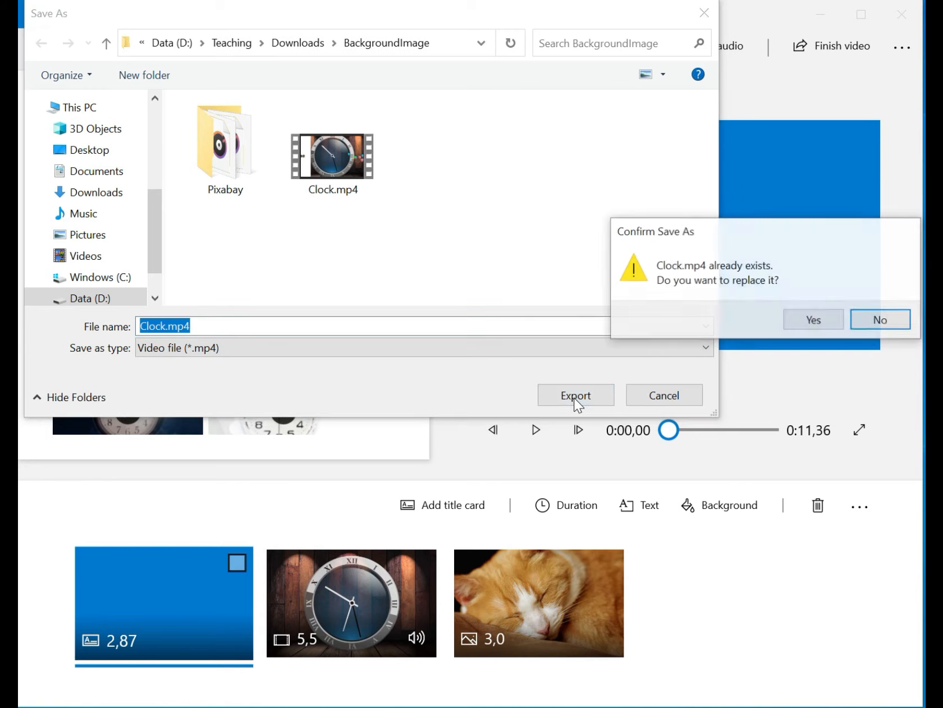
{"action": "left_click", "coordinate": [806, 322]}
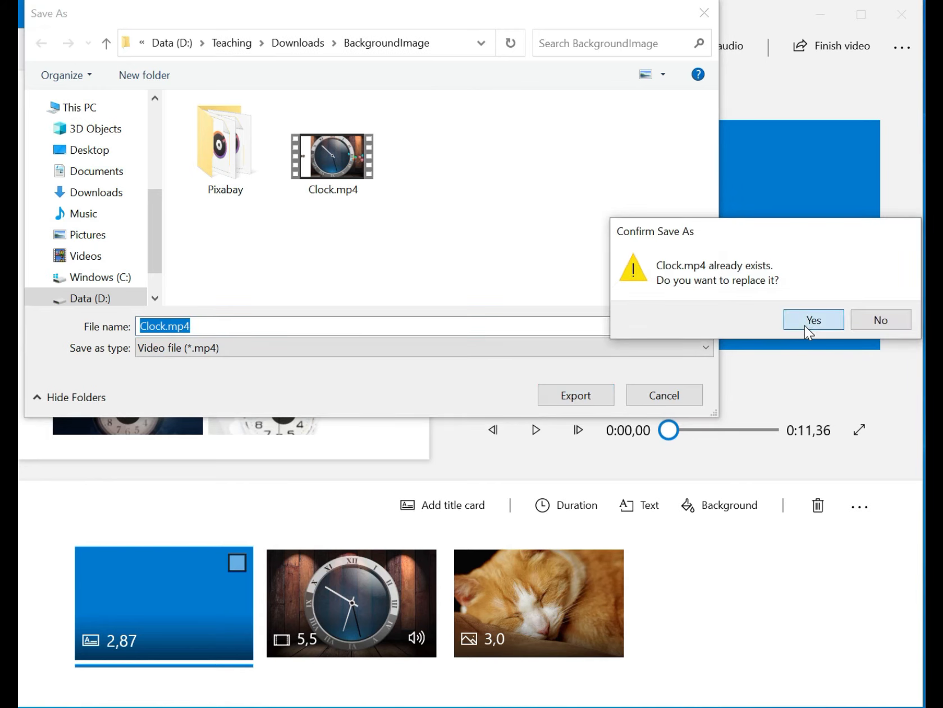